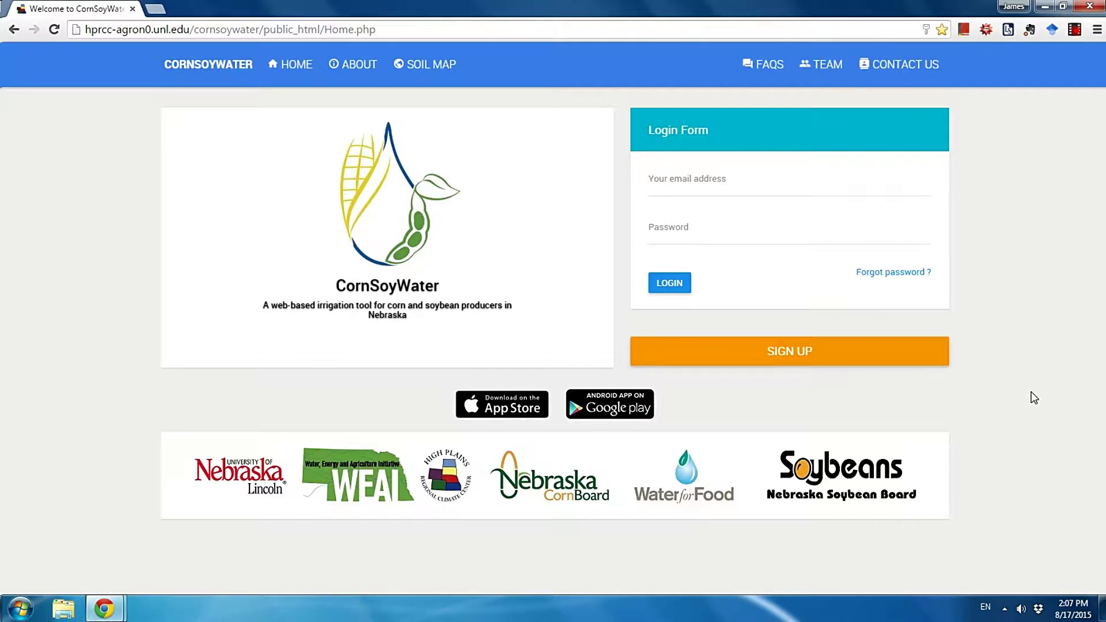
Log in with the account e-mail and password to reach the Nebraska fields map
click(697, 183)
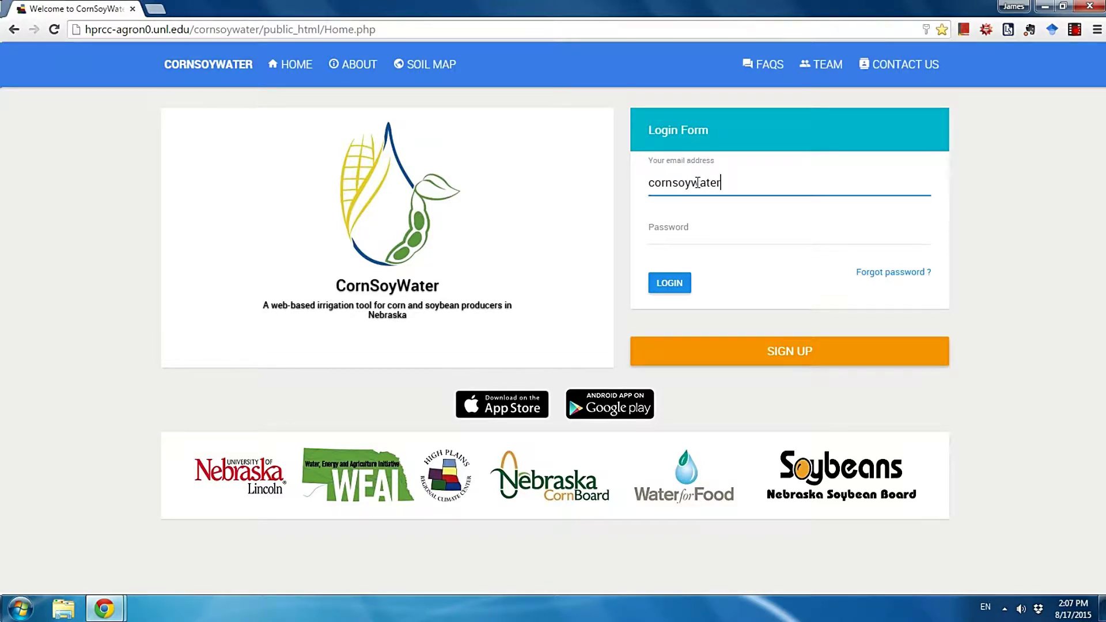
key(Tab)
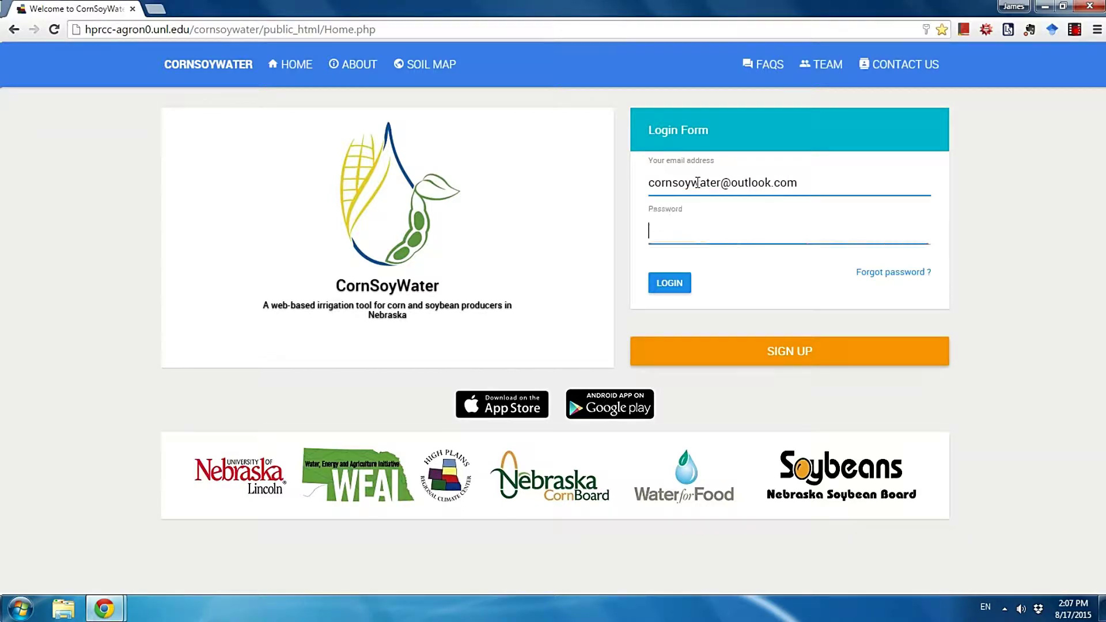
text(••••••)
click(679, 288)
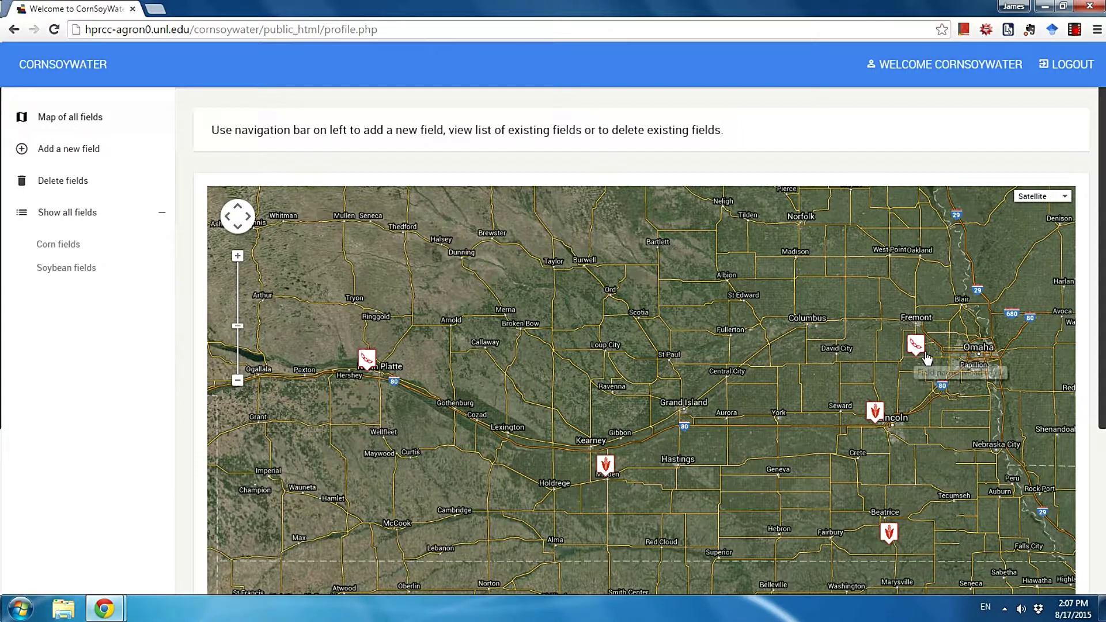
Reload the map of all fields and open the Lincoln Ne corn field 1 marker
scroll(979, 350, down, 2)
scroll(989, 350, up, 1)
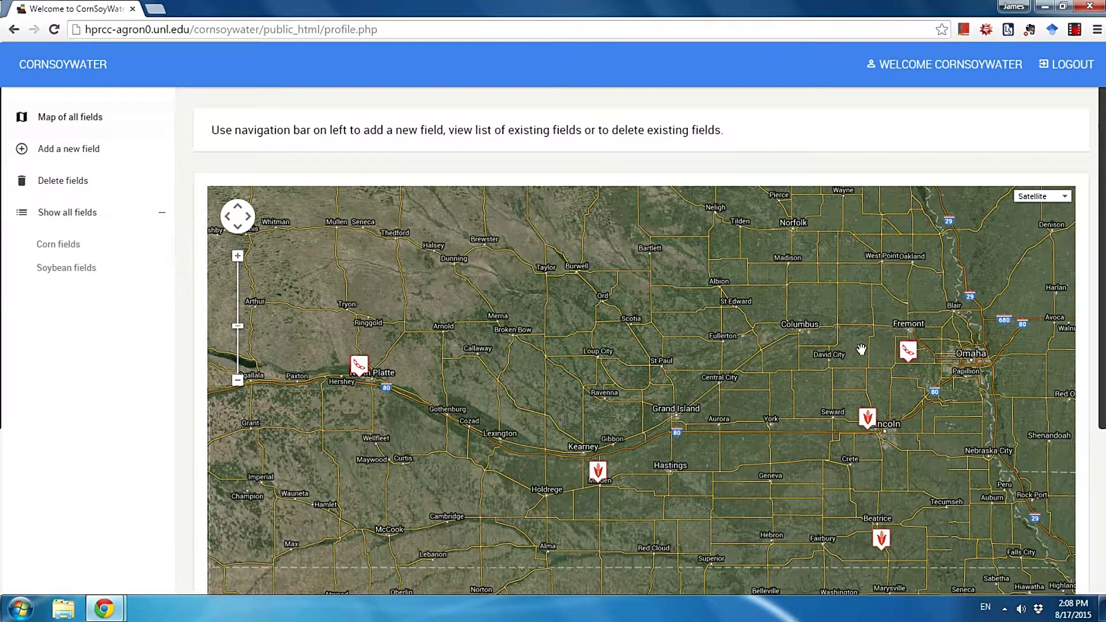
click(51, 118)
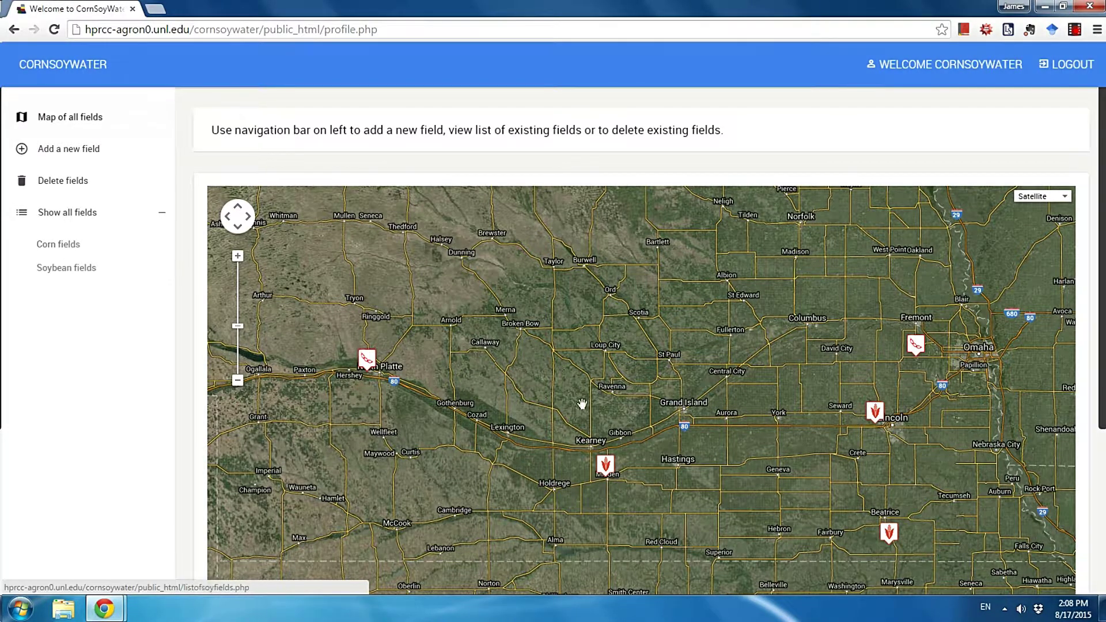
mouse_move(875, 416)
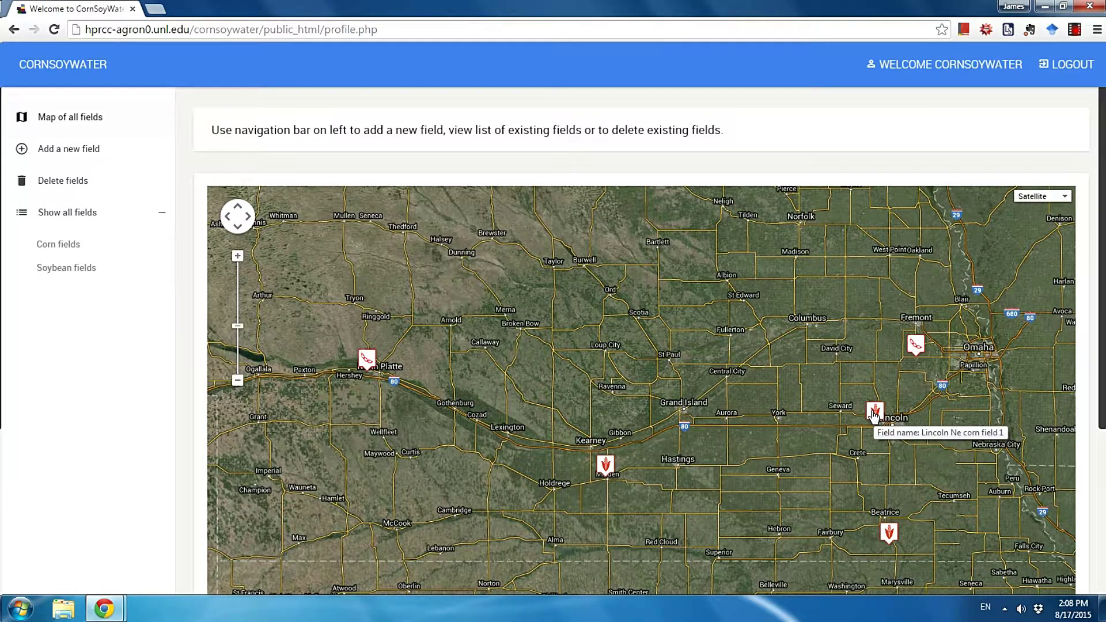
click(875, 413)
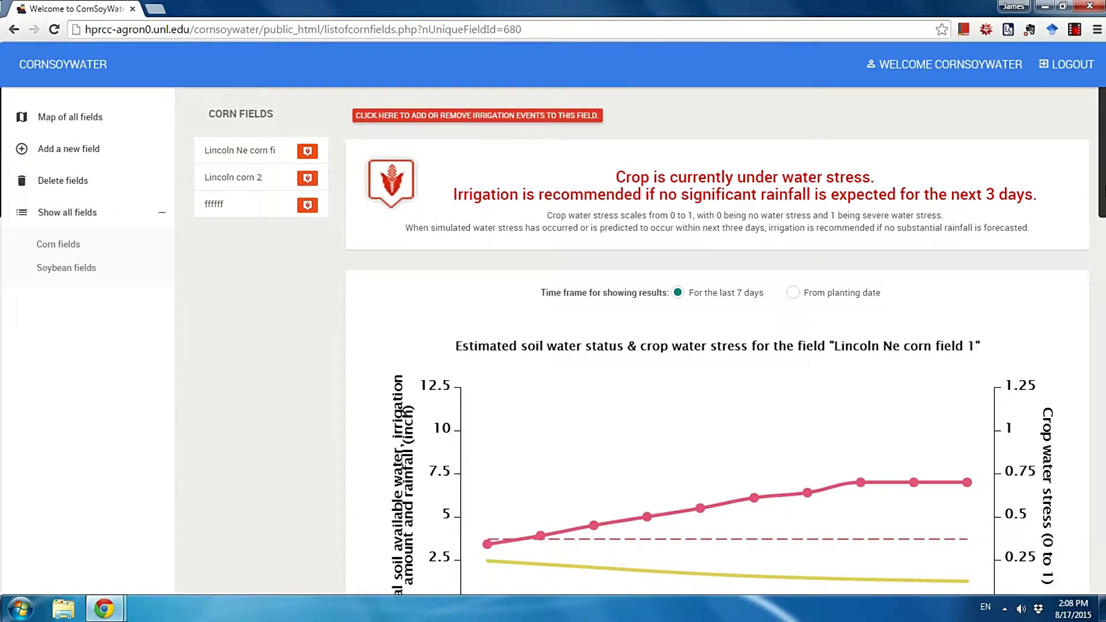
scroll(650, 347, down, 1)
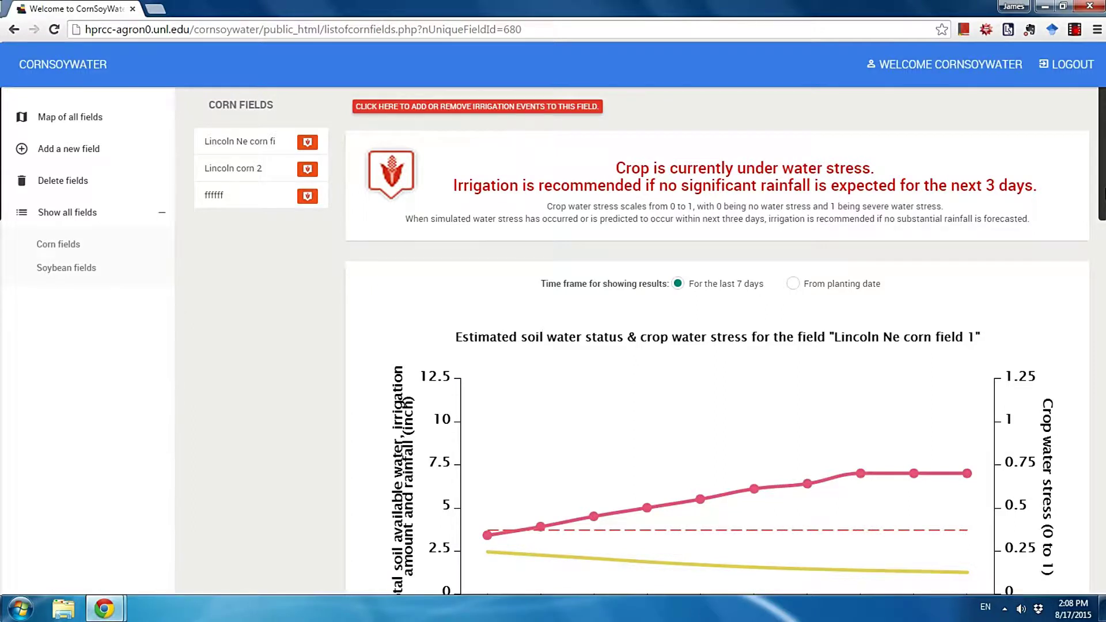
scroll(650, 347, up, 1)
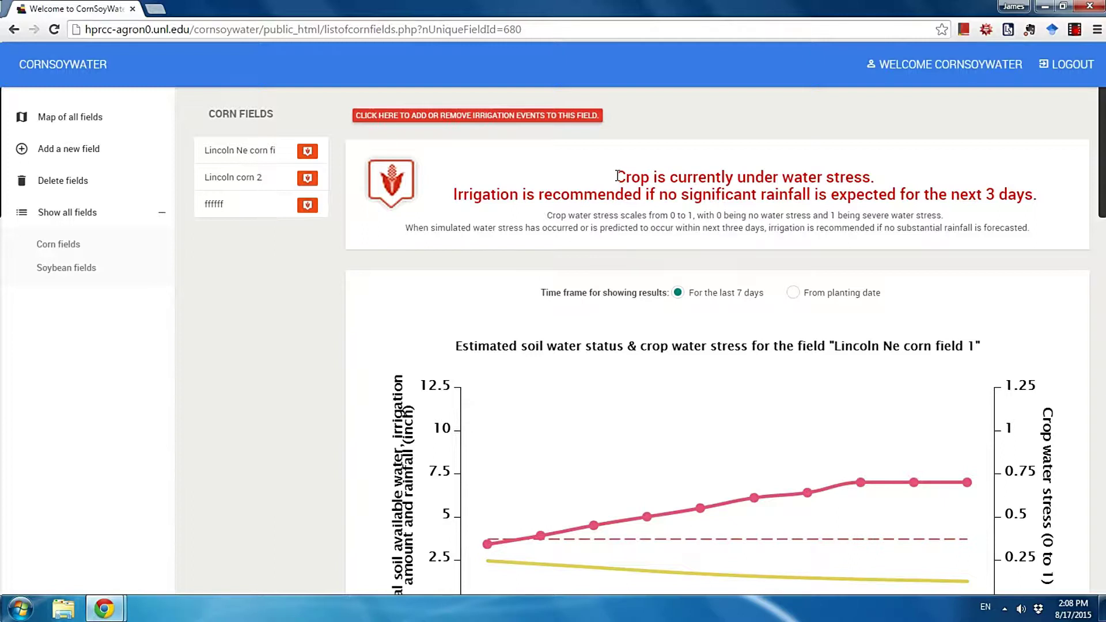
drag(618, 175, 1044, 203)
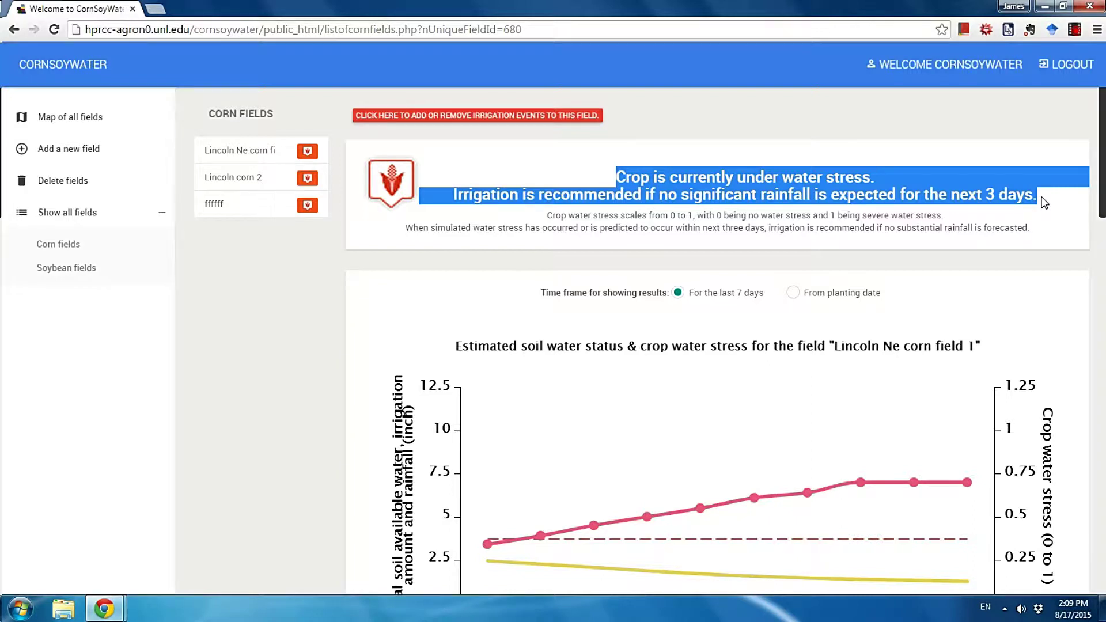
click(1044, 203)
scroll(1044, 203, down, 3)
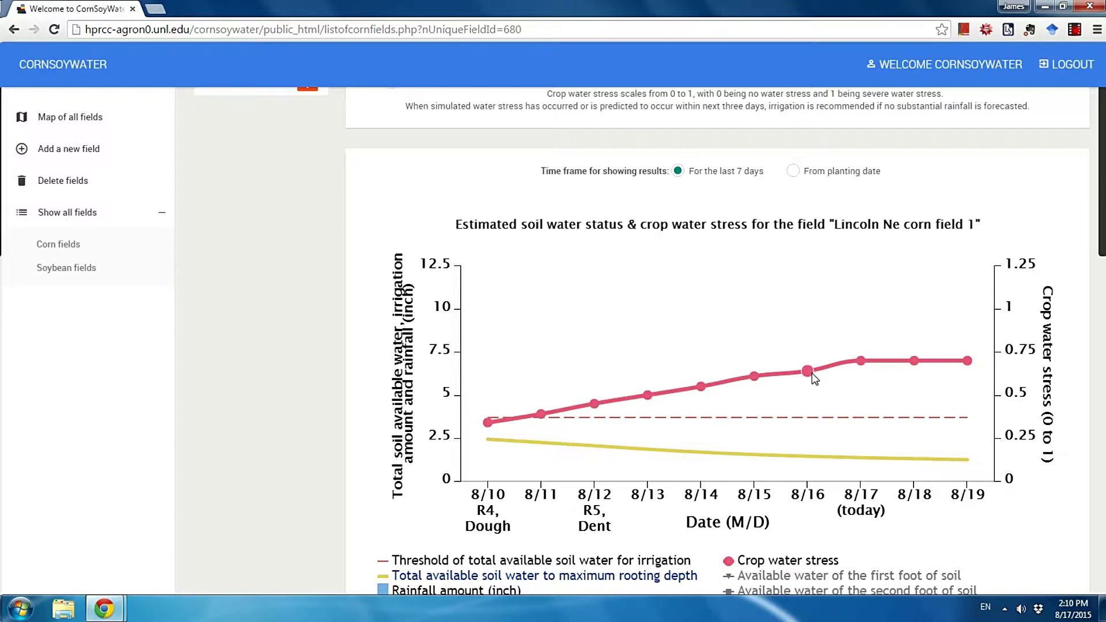
scroll(811, 372, up, 1)
Toggle the first-foot, second-foot and below-second-foot soil water series on, then off again
drag(716, 124, 945, 125)
click(966, 147)
scroll(968, 369, down, 1)
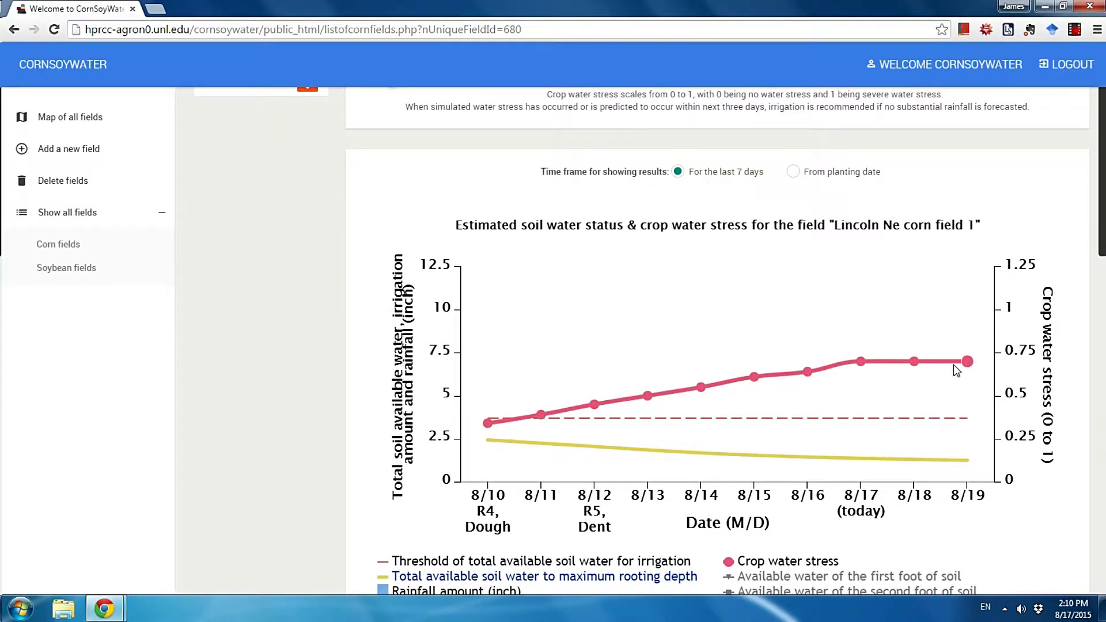
scroll(957, 370, down, 1)
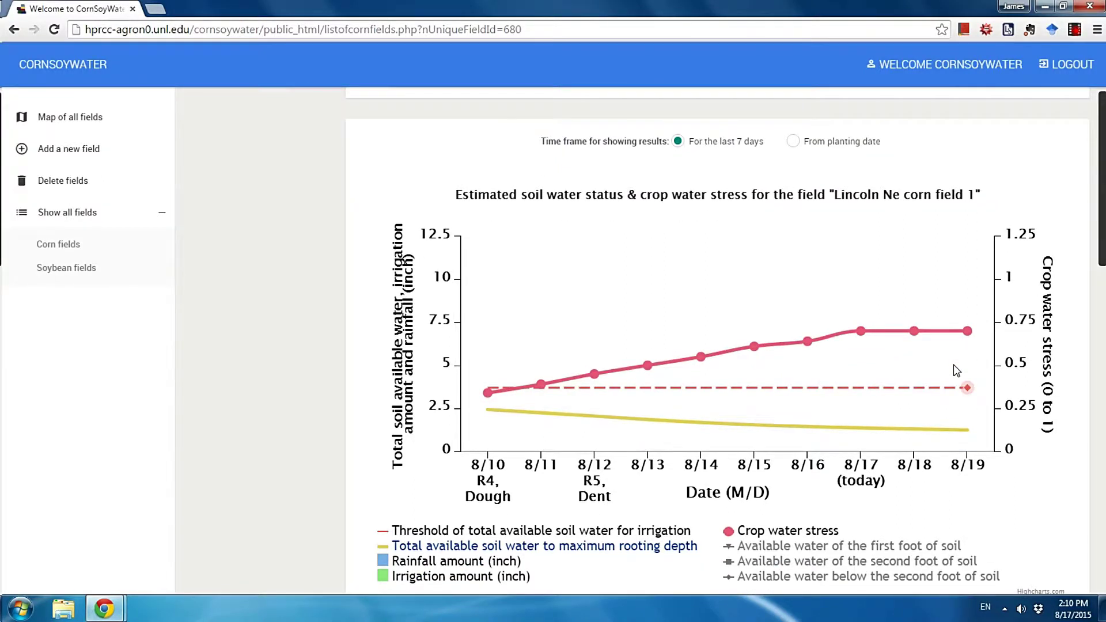
scroll(957, 370, down, 2)
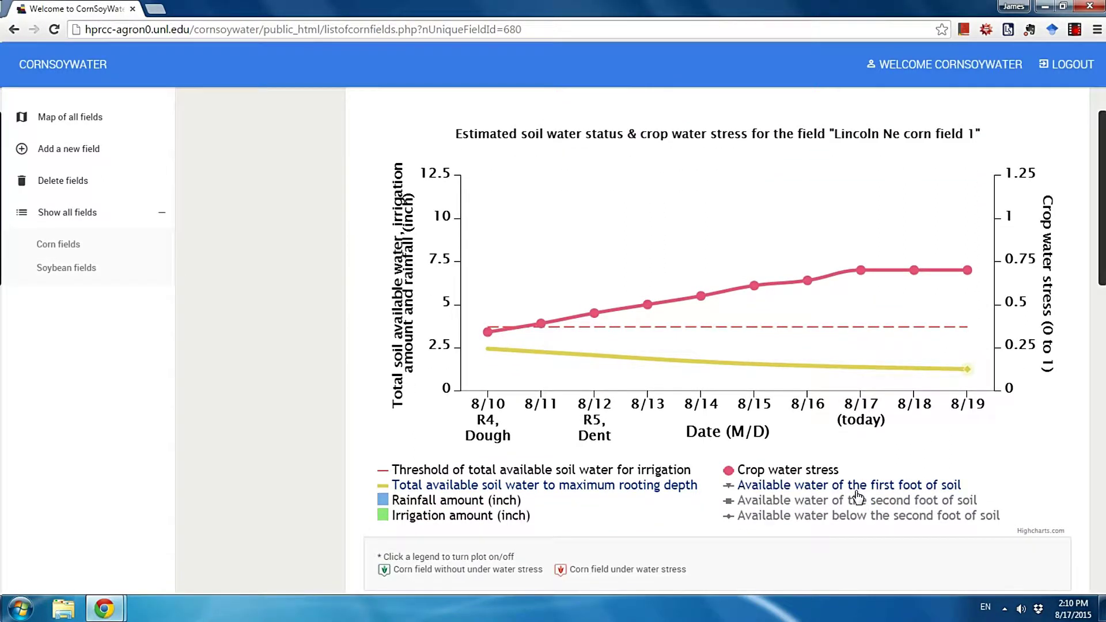
click(858, 495)
click(859, 503)
click(865, 518)
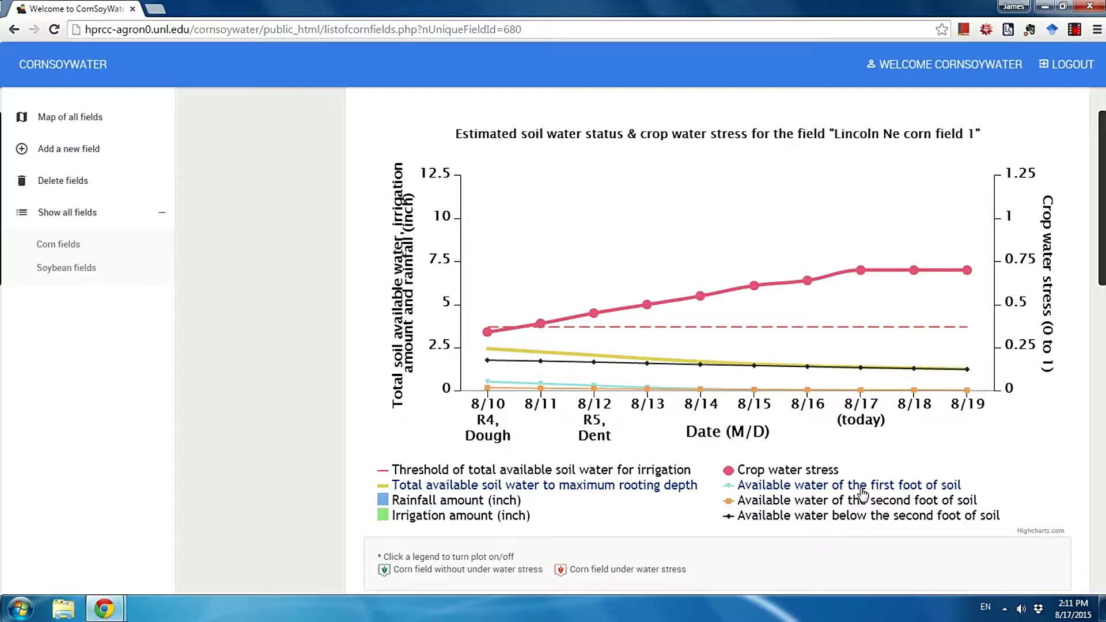
click(863, 494)
Show chart results from the planting date (4/27) onward
scroll(876, 478, down, 1)
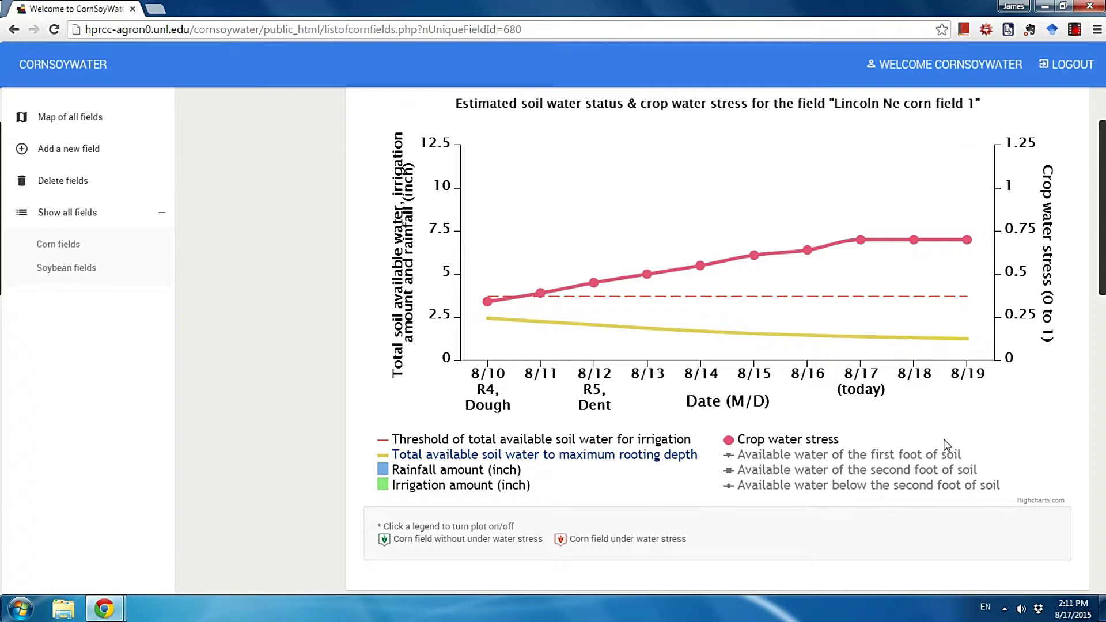
scroll(945, 444, up, 2)
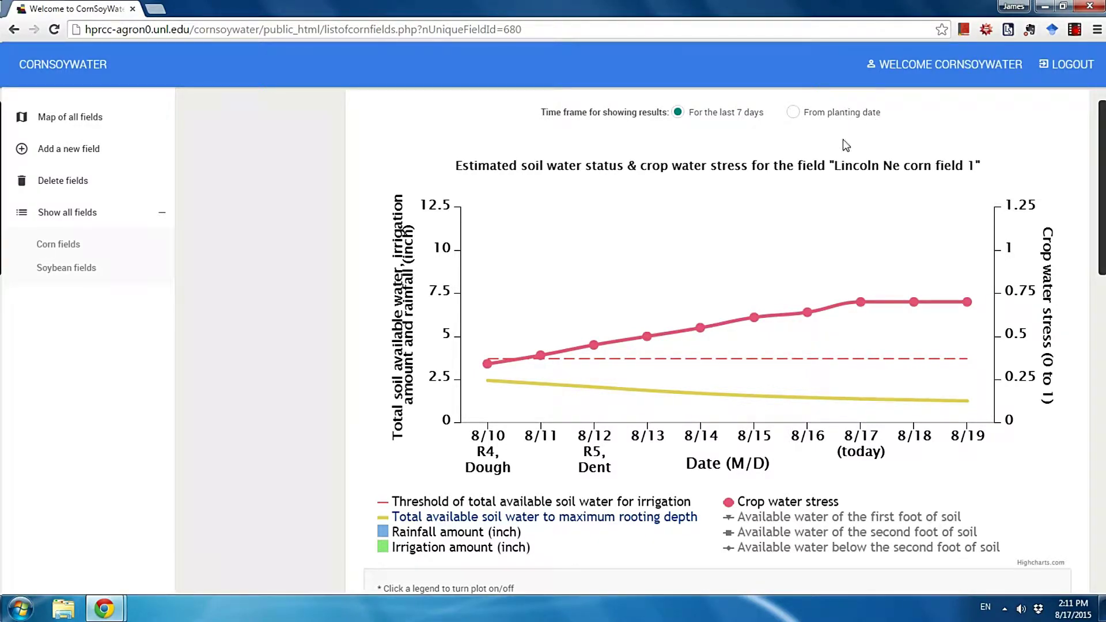
scroll(847, 123, up, 1)
click(794, 175)
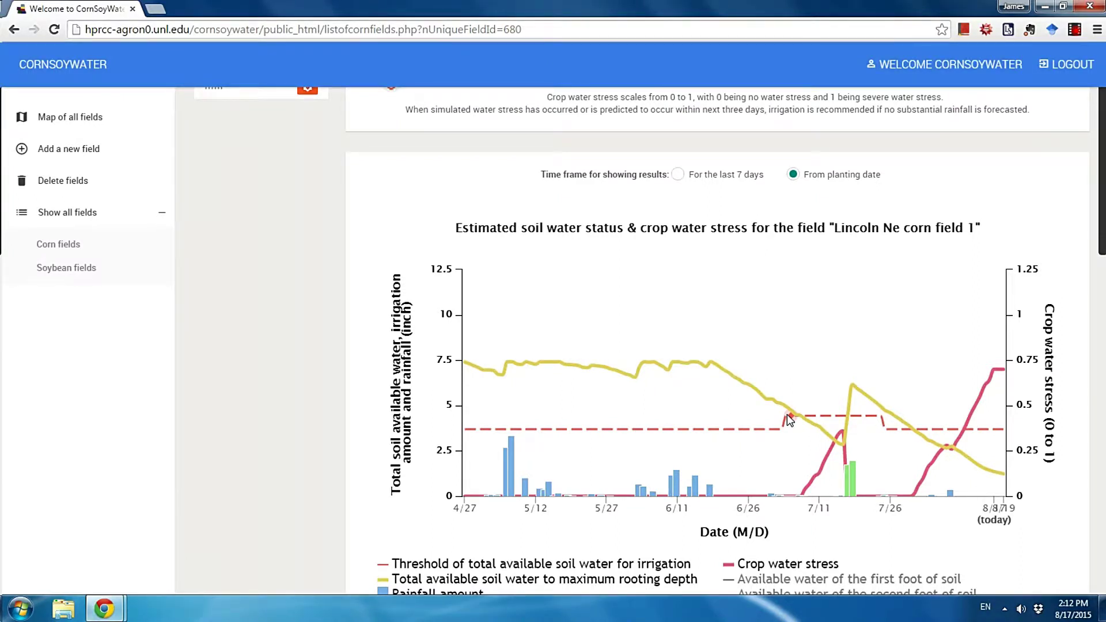
Review the season-long chart's May–June rainfall and mid-July irrigation
scroll(507, 470, down, 2)
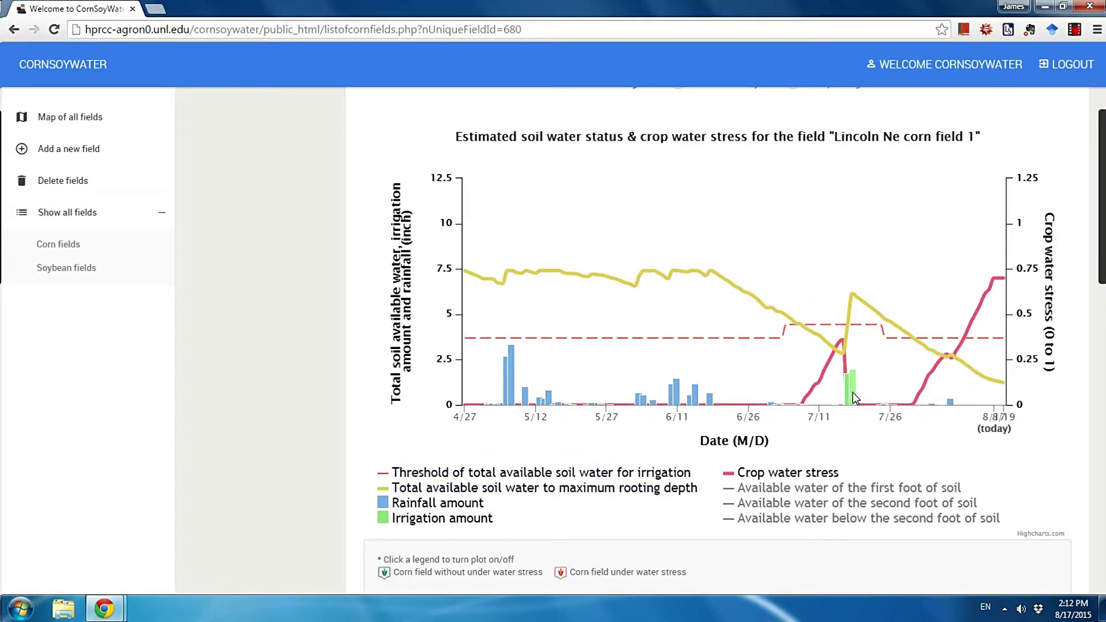
scroll(867, 415, up, 1)
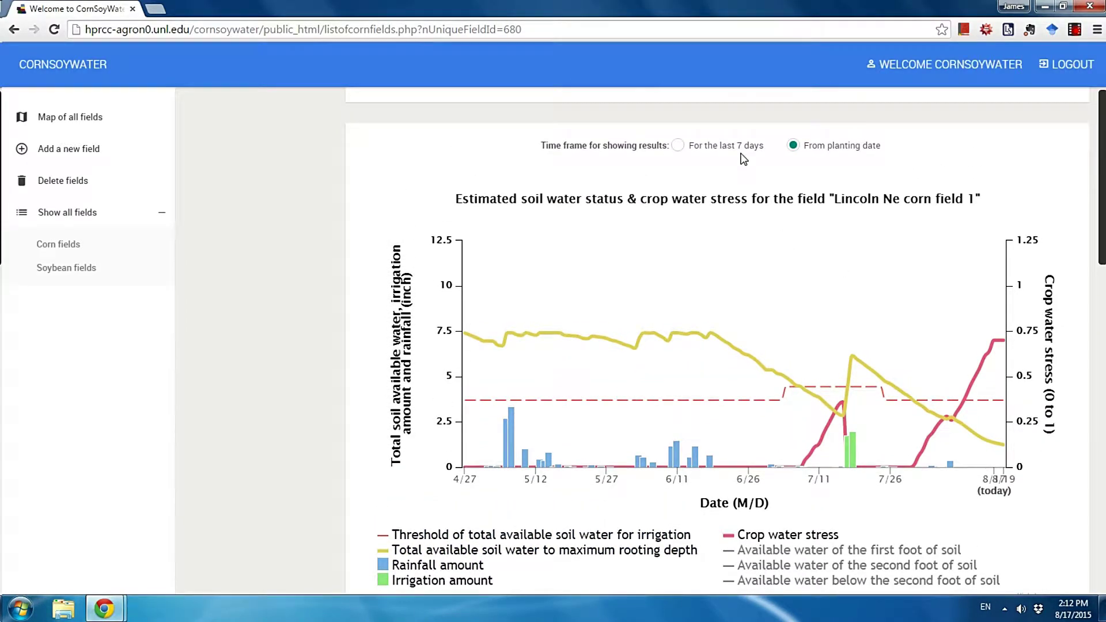
click(712, 148)
scroll(950, 404, down, 1)
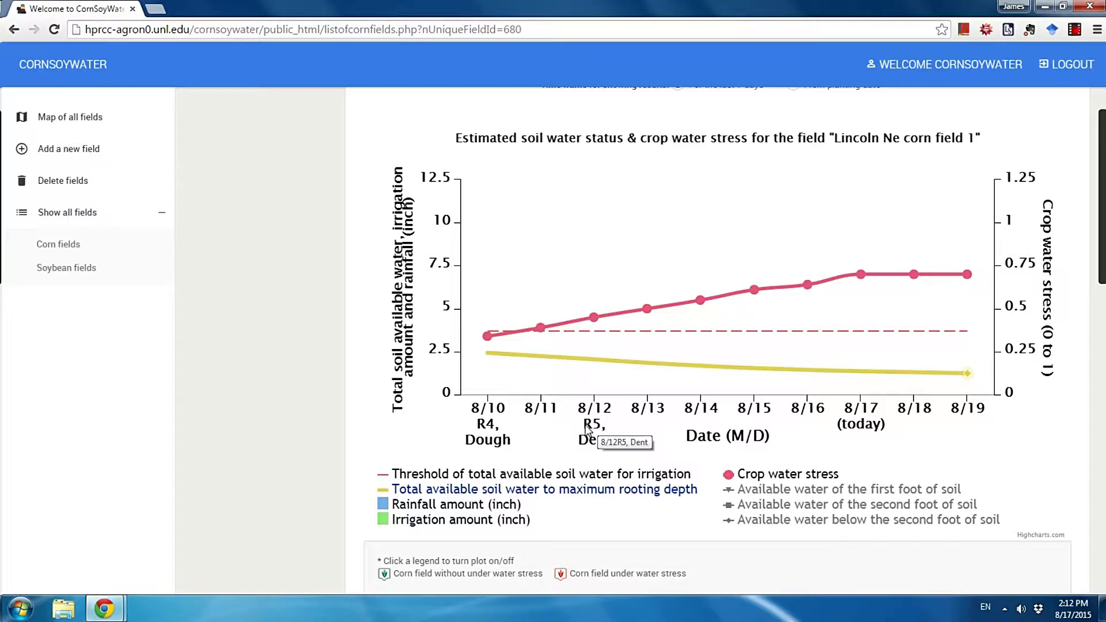
scroll(566, 437, down, 1)
scroll(564, 437, down, 5)
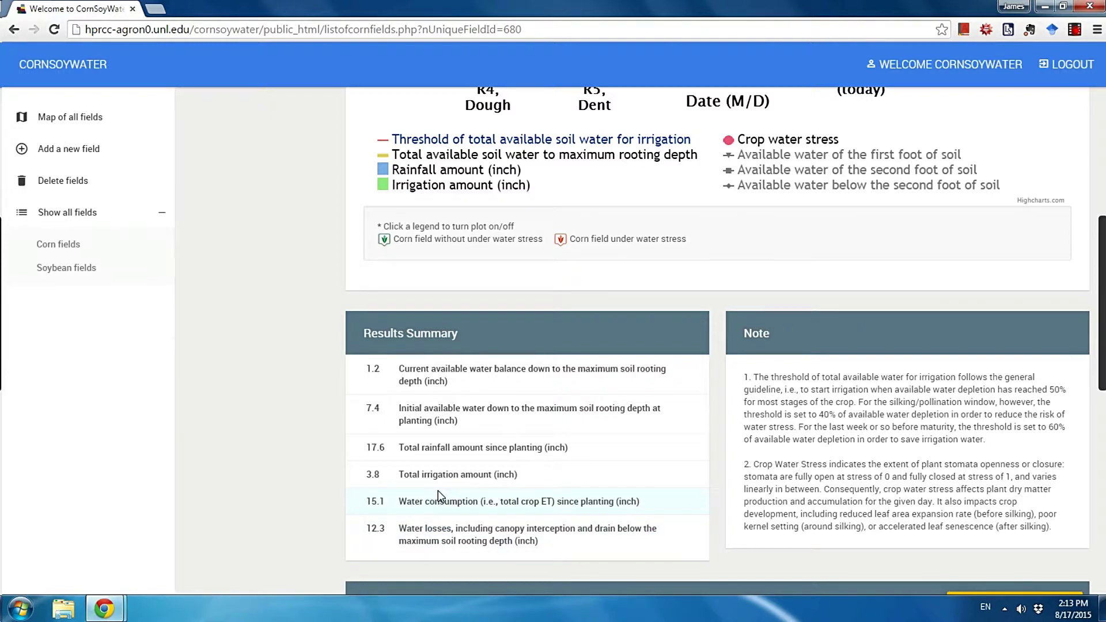
scroll(539, 487, down, 2)
scroll(552, 486, down, 5)
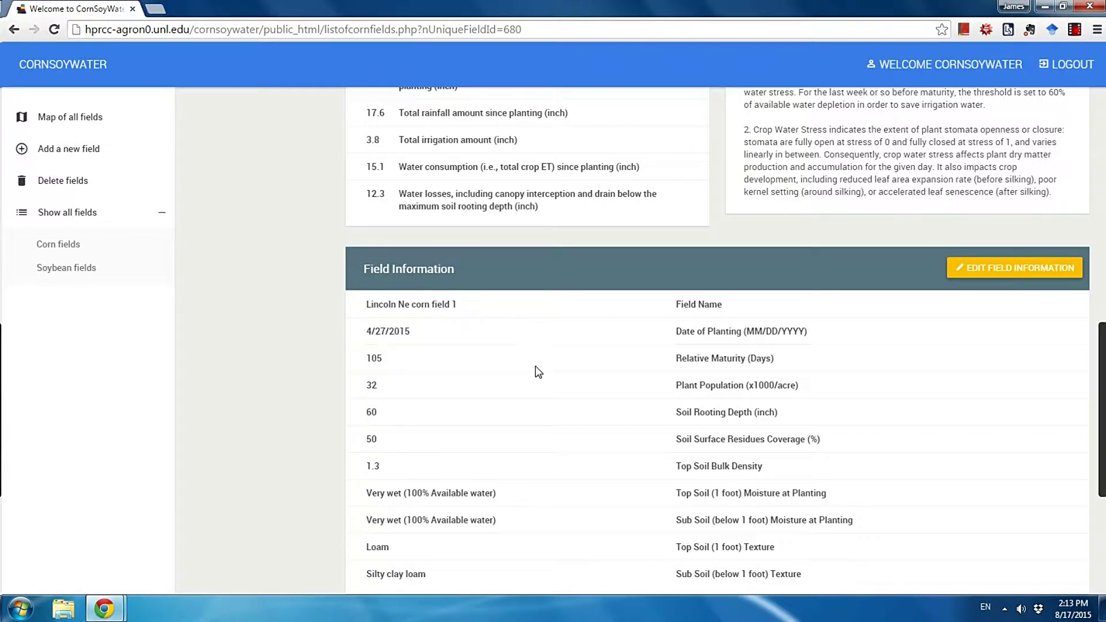
scroll(546, 392, down, 1)
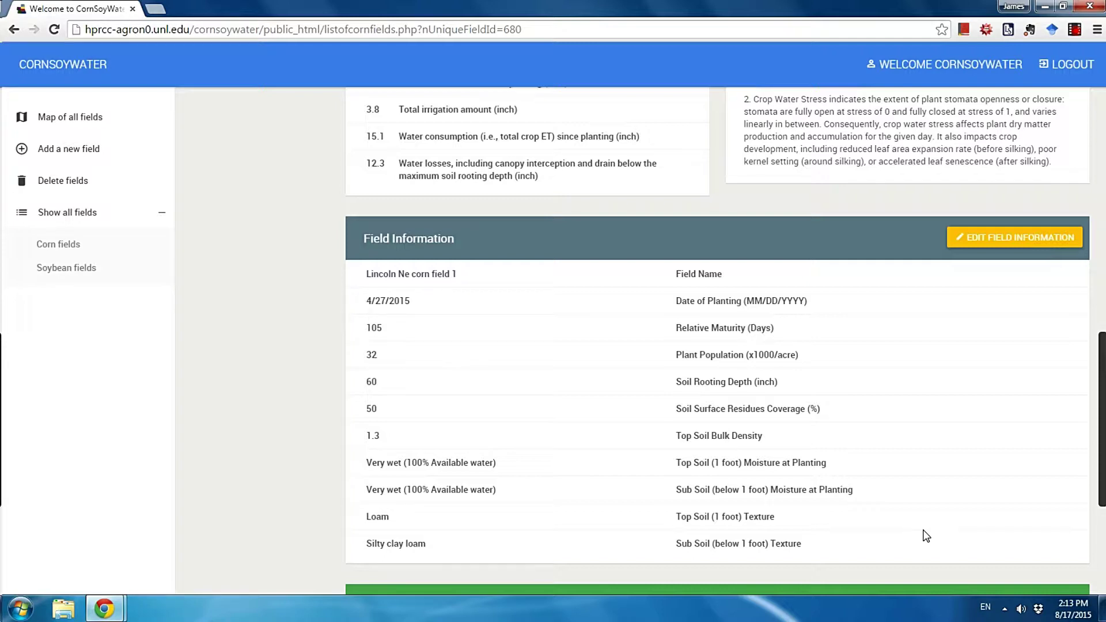
scroll(926, 536, down, 4)
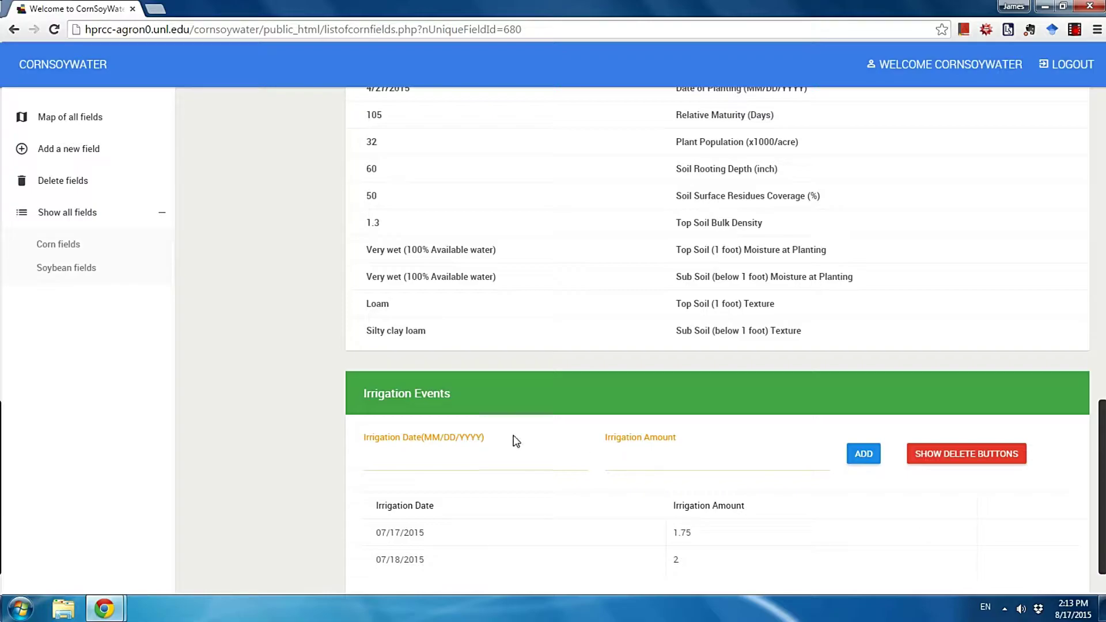
drag(454, 393, 365, 381)
click(398, 415)
scroll(445, 445, down, 1)
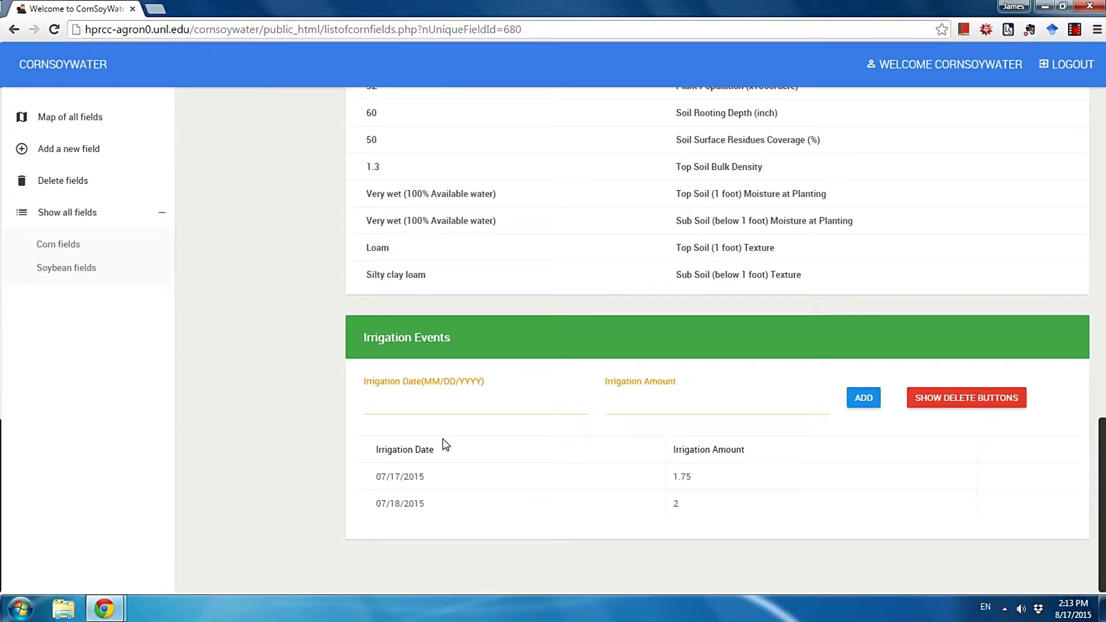
scroll(553, 533, up, 14)
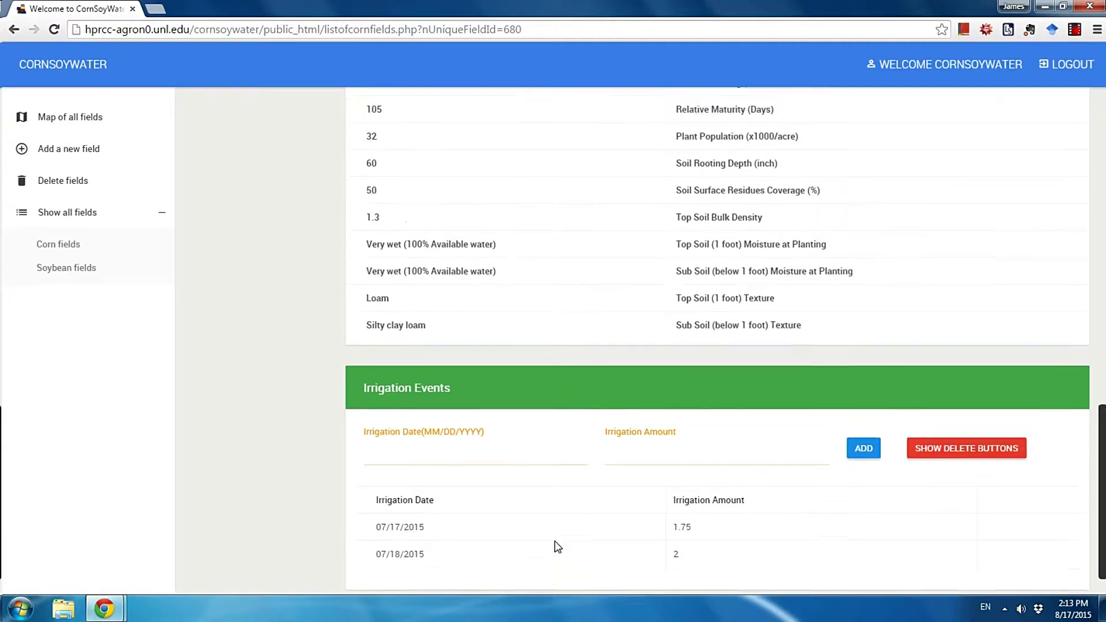
scroll(569, 541, up, 3)
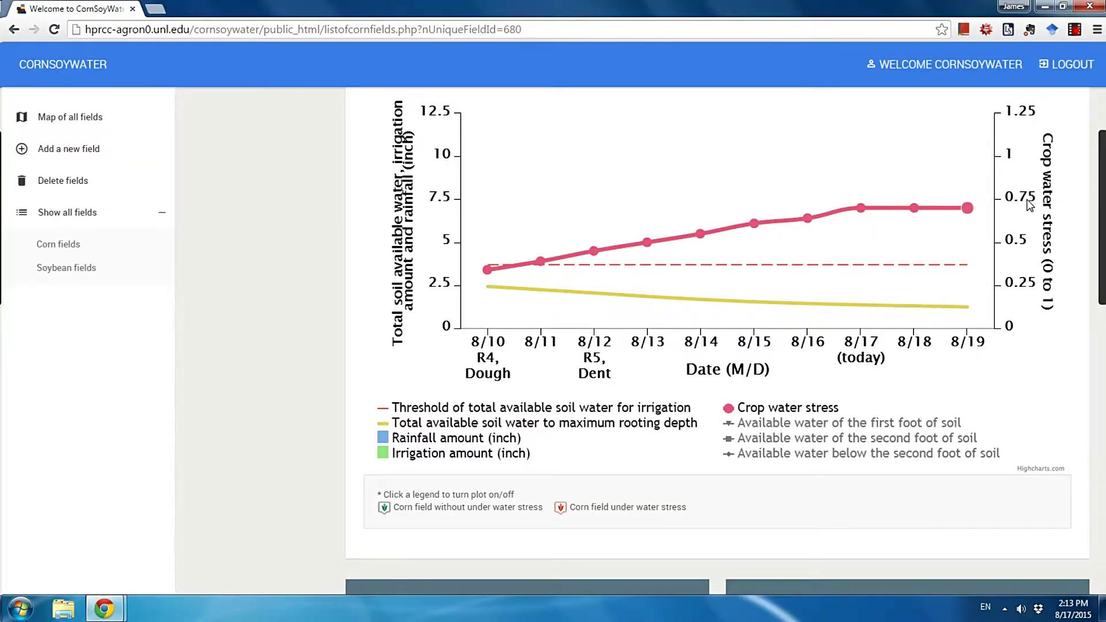
scroll(998, 357, down, 1)
scroll(998, 356, down, 10)
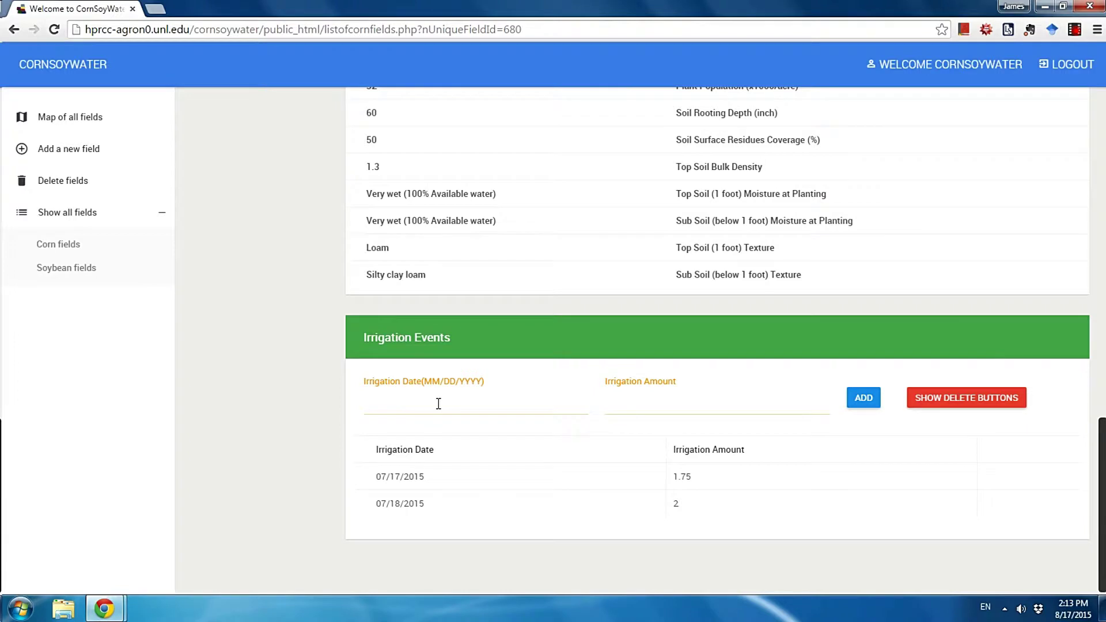
Add a 2-inch irrigation on 08/17/2015 and review the updated stress chart
click(443, 403)
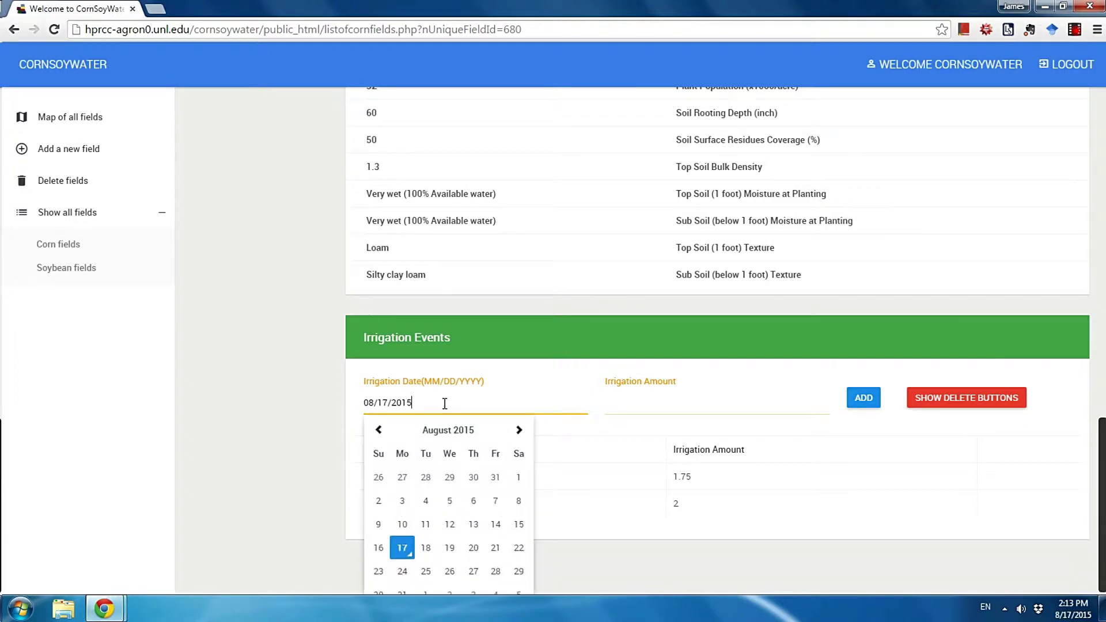
click(402, 547)
click(635, 410)
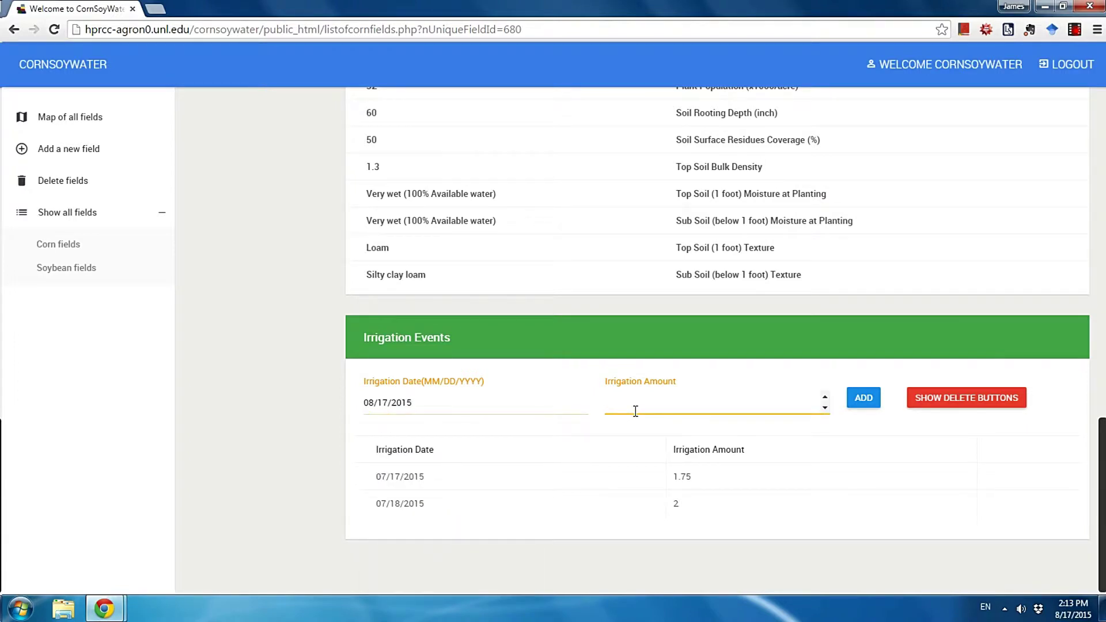
text(2)
click(864, 399)
scroll(866, 396, up, 10)
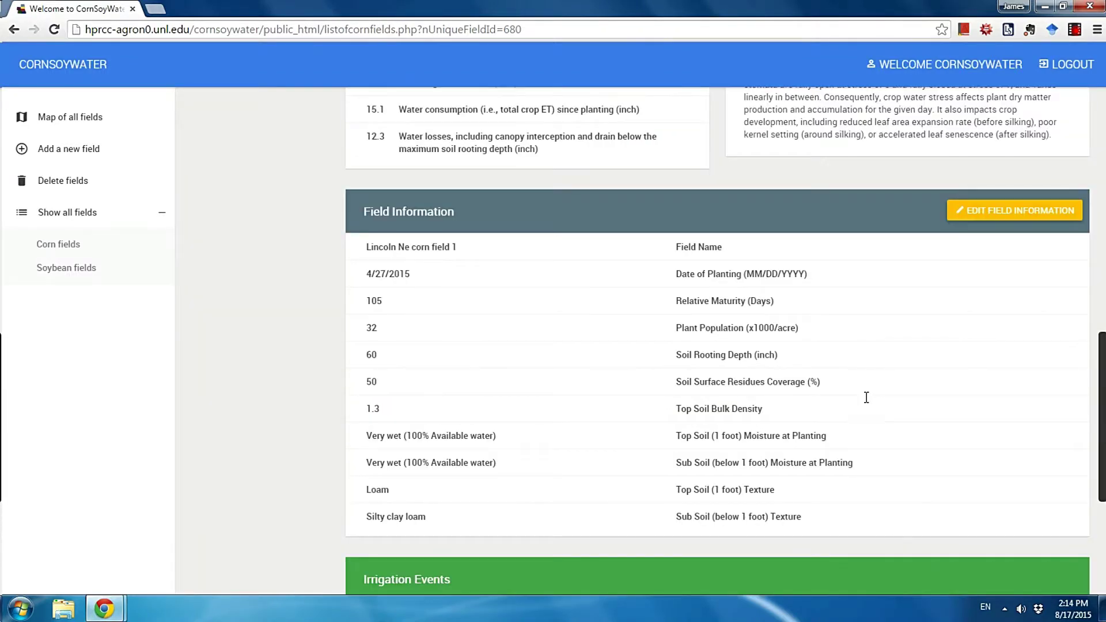
scroll(866, 398, up, 6)
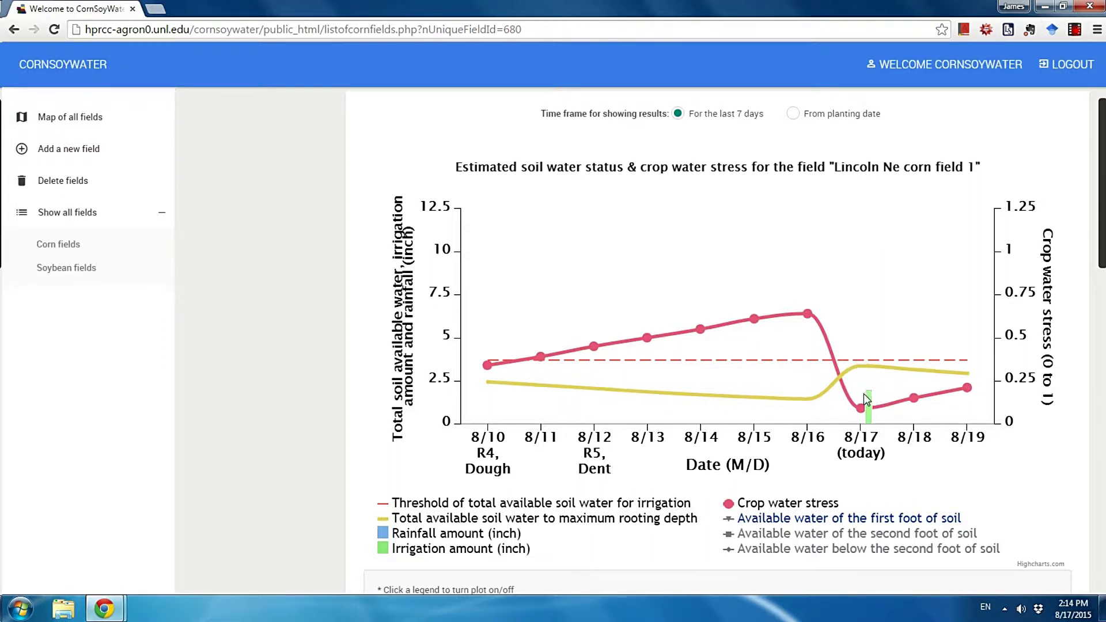
scroll(873, 433, down, 1)
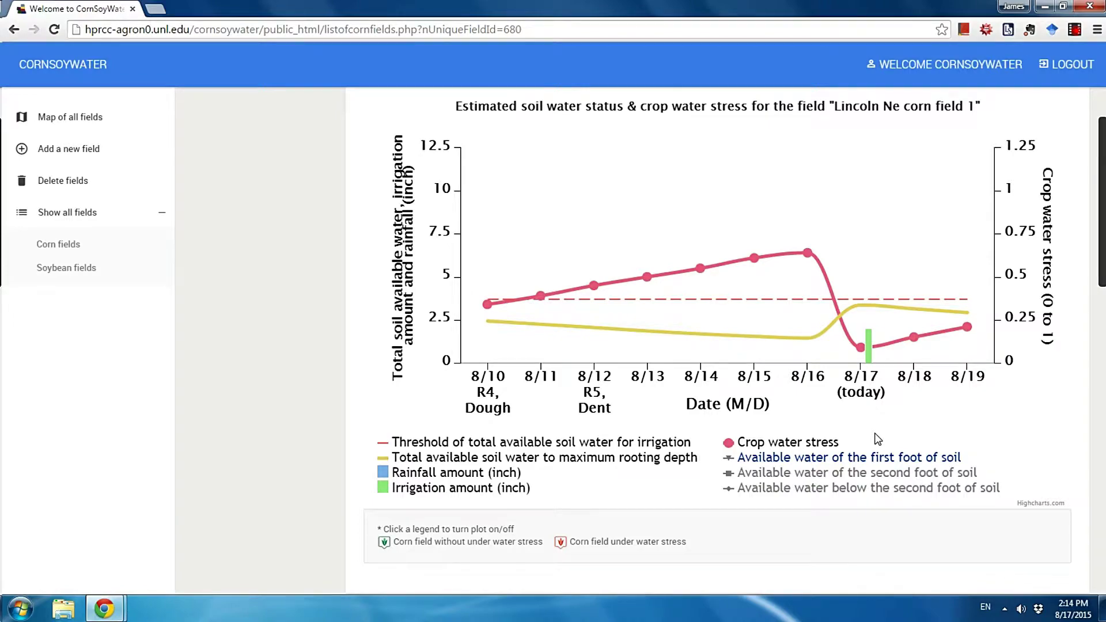
scroll(877, 439, down, 15)
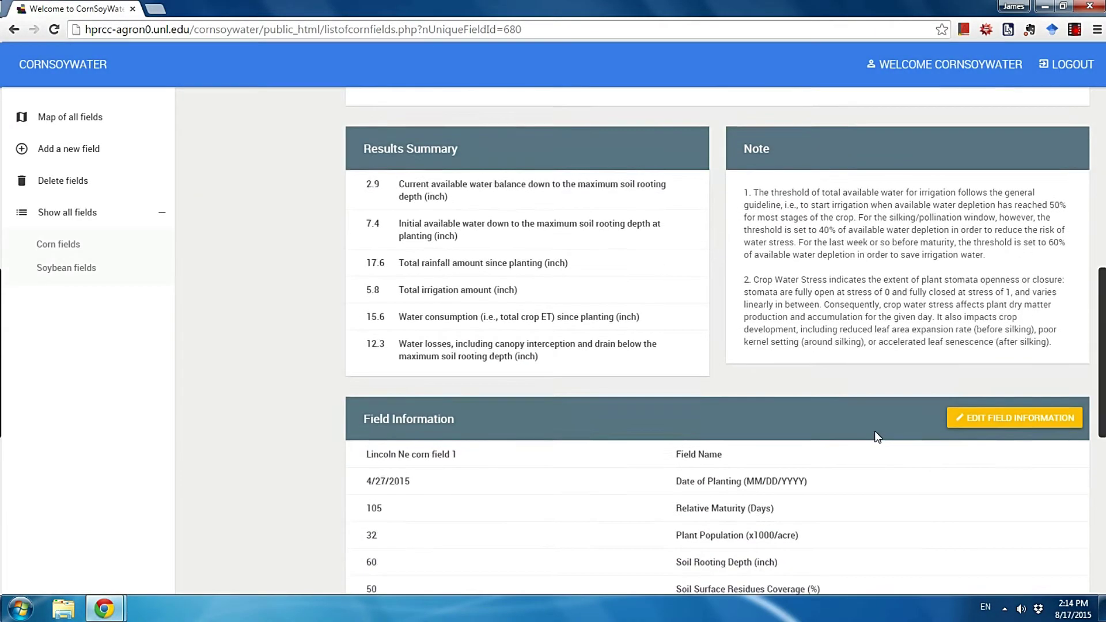
scroll(878, 437, down, 2)
Add a second 2-inch irrigation on 08/18/2015, bringing crop water stress to zero
click(534, 351)
click(428, 497)
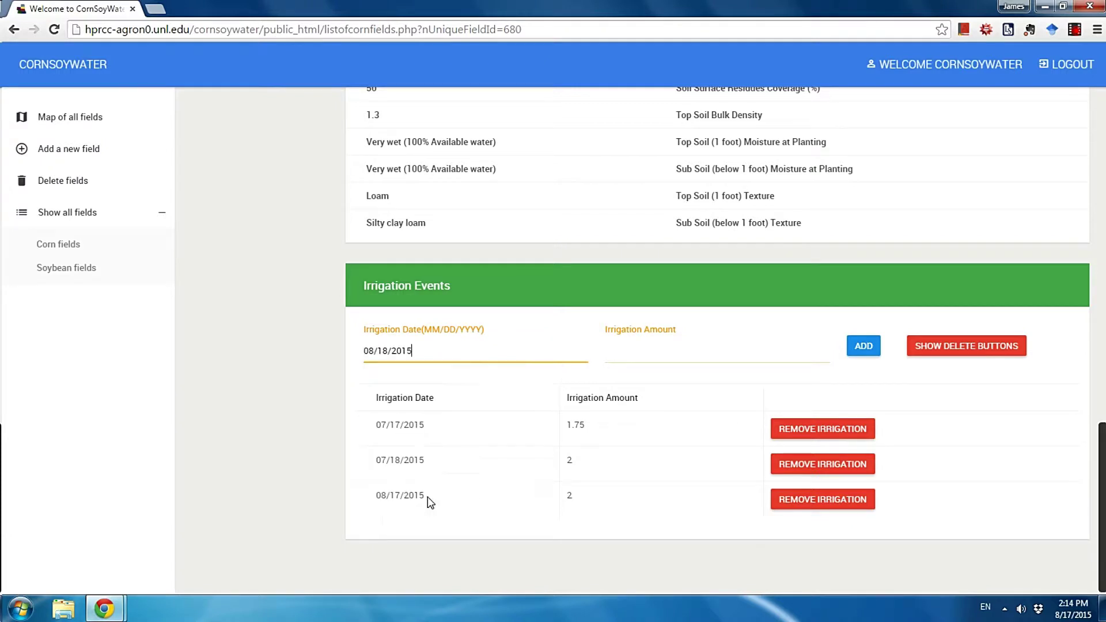
click(672, 354)
text(2)
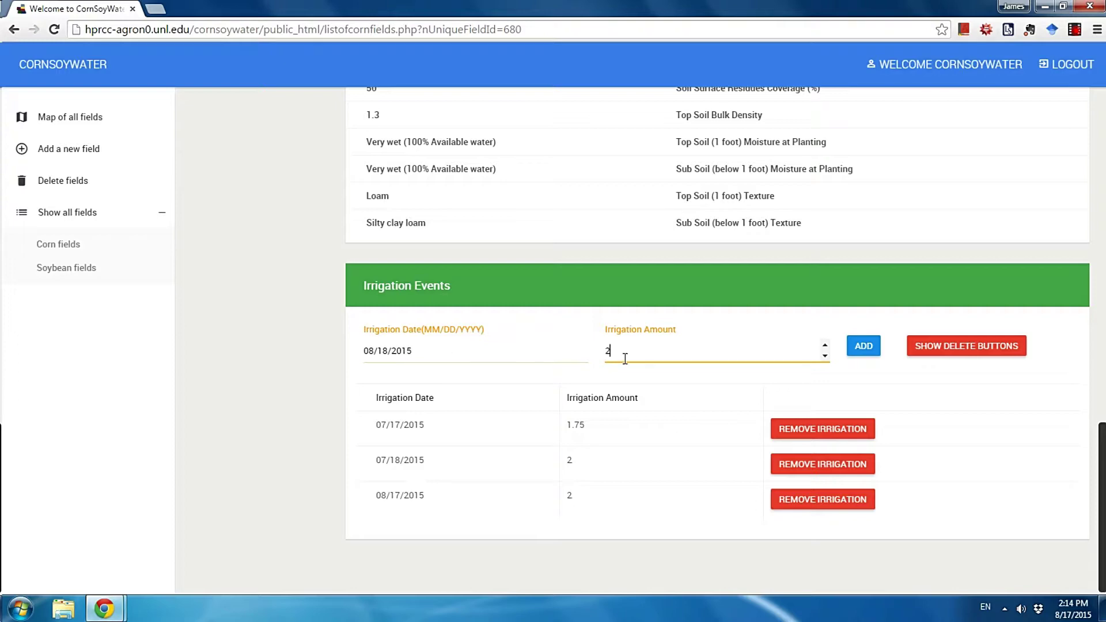
click(854, 348)
scroll(854, 353, up, 10)
scroll(856, 353, up, 4)
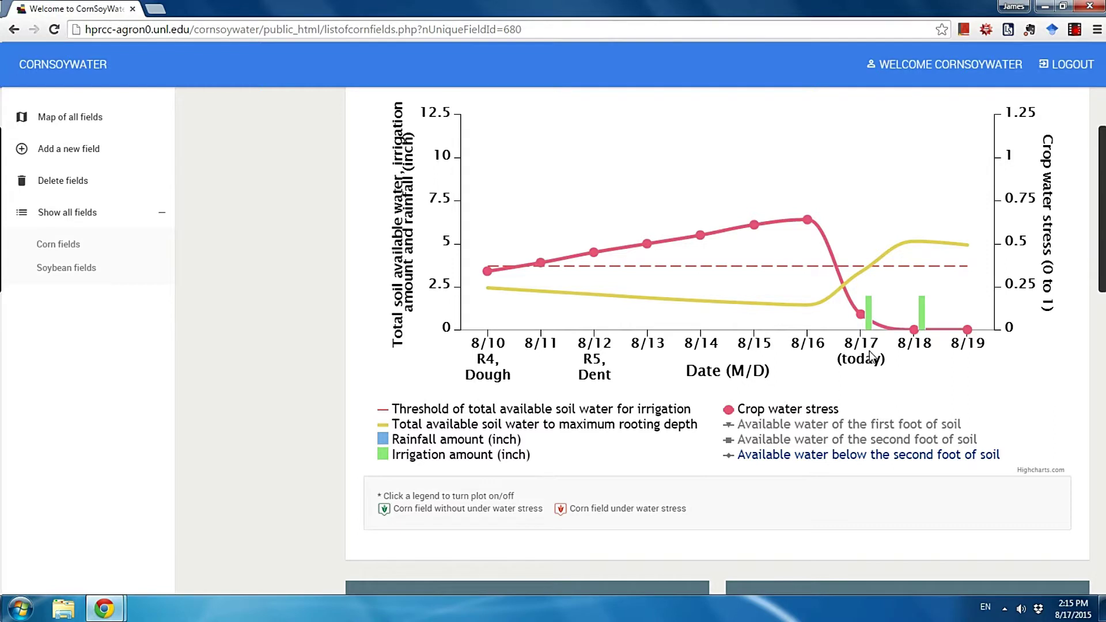
scroll(871, 346, up, 1)
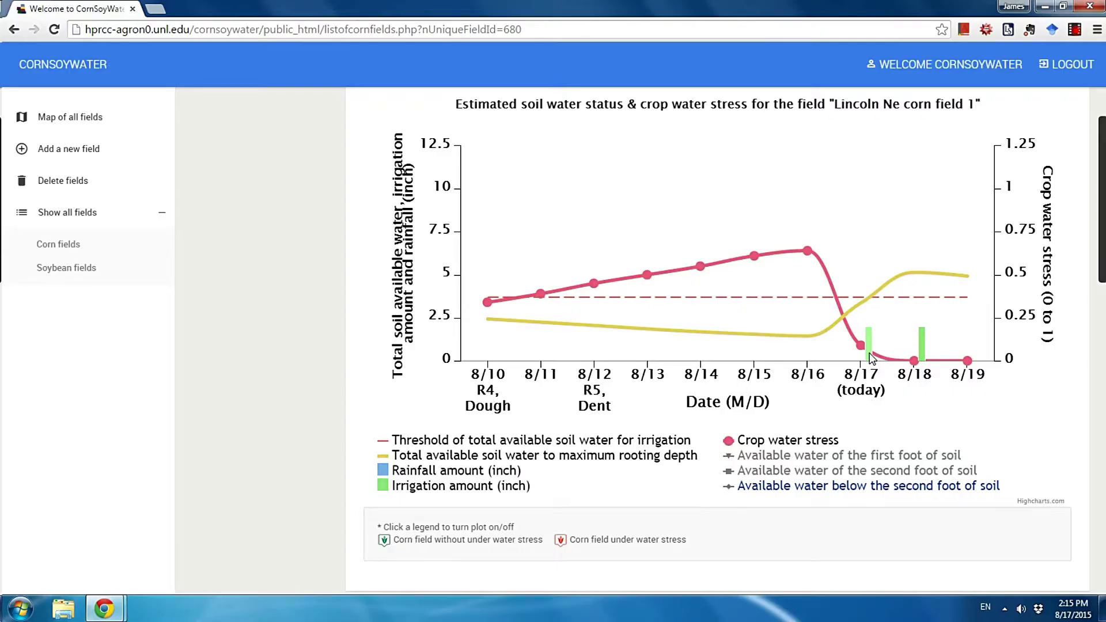
scroll(872, 357, down, 1)
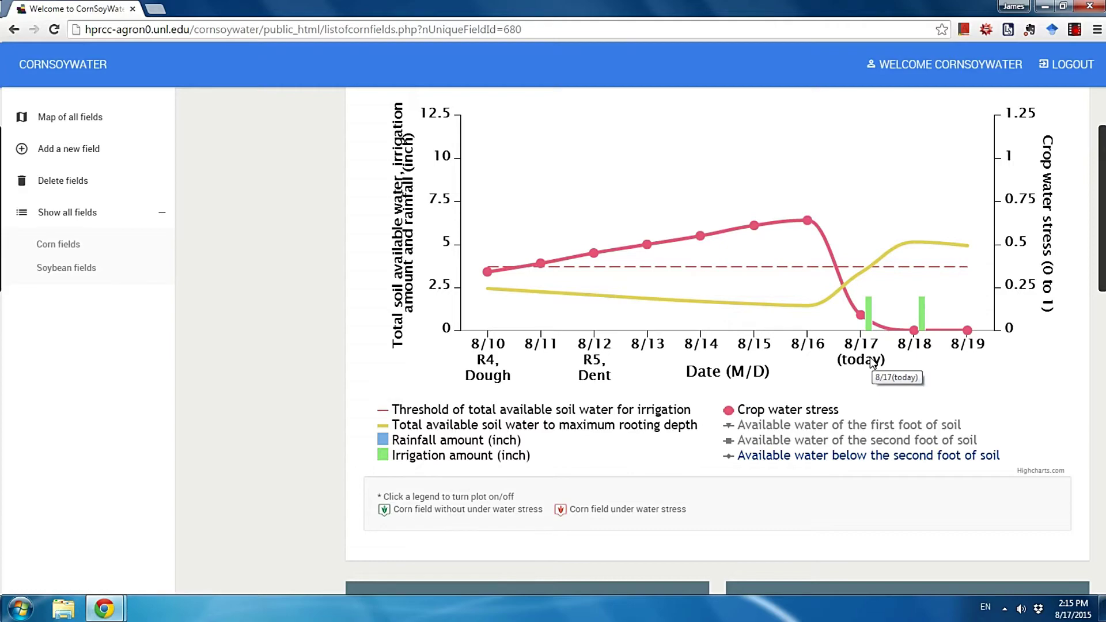
scroll(871, 358, down, 8)
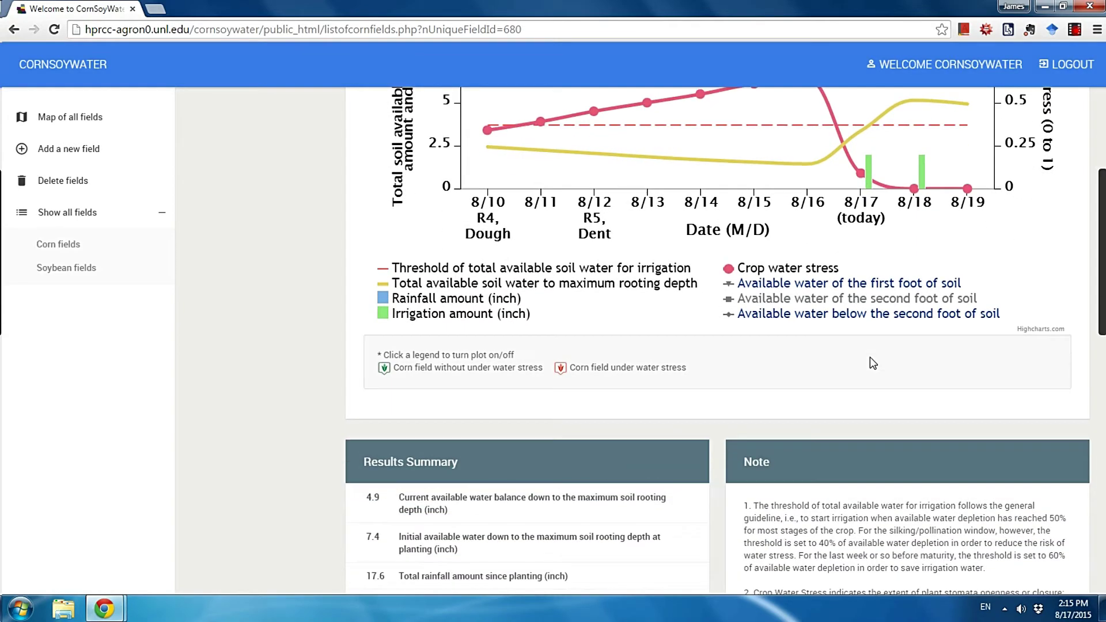
scroll(870, 360, down, 5)
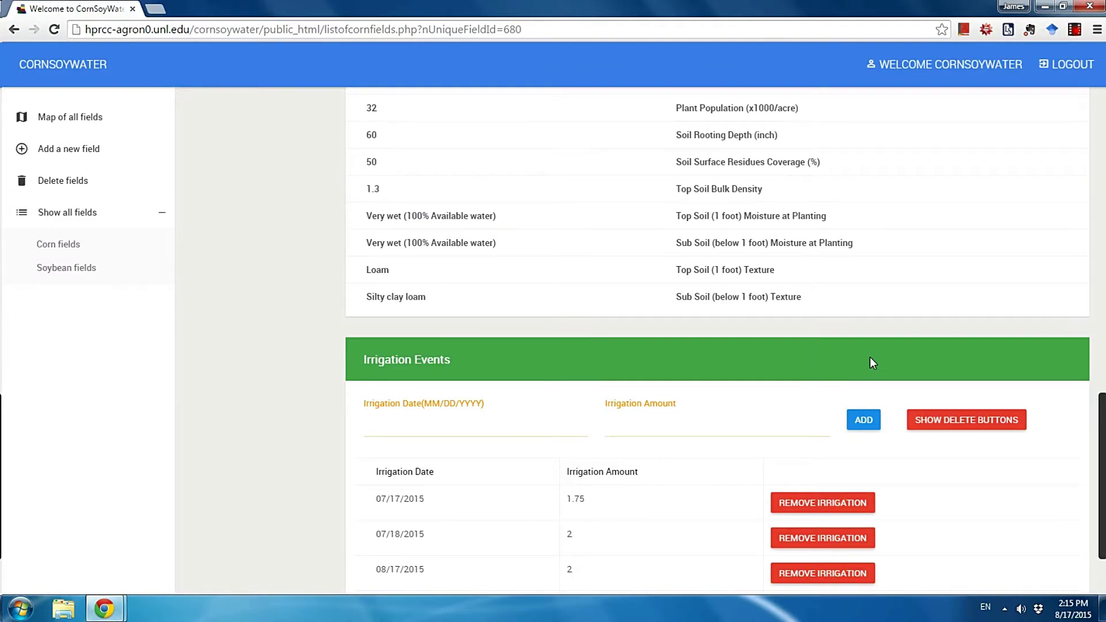
scroll(870, 359, up, 12)
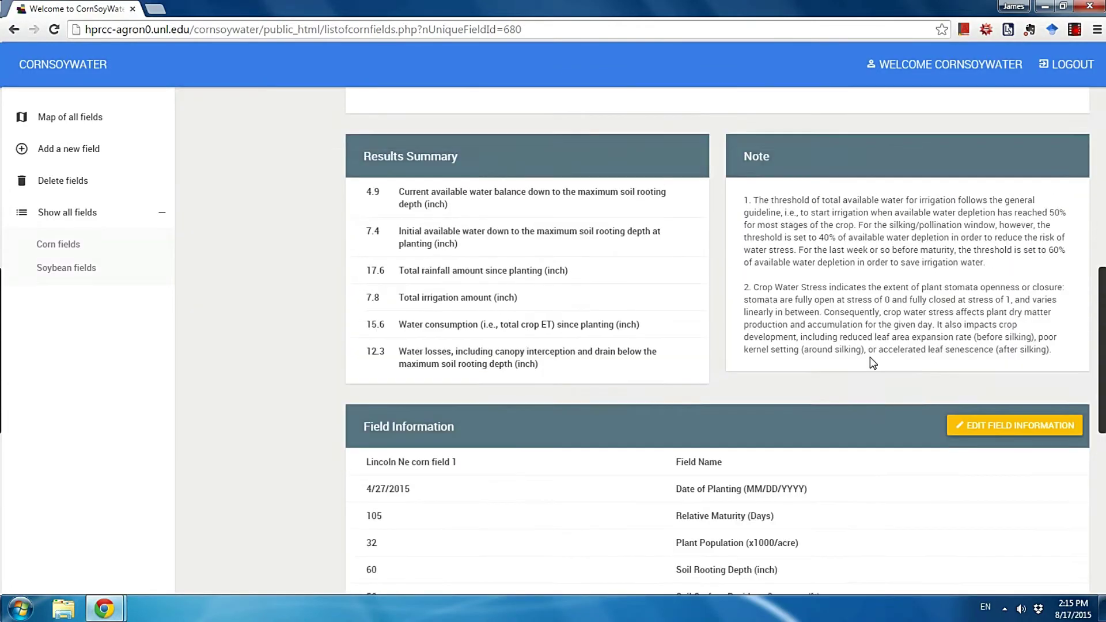
scroll(873, 362, up, 3)
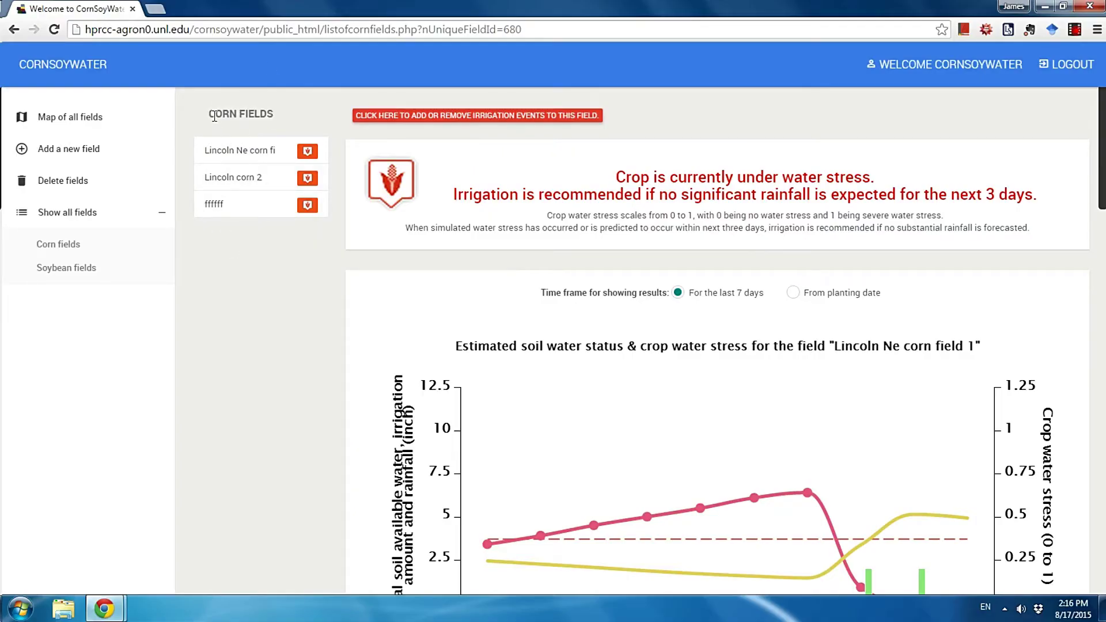
View results for the corn fields Lincoln Ne corn field 1, Lincoln corn 2 and ffffff
drag(210, 114, 275, 115)
click(282, 126)
click(268, 153)
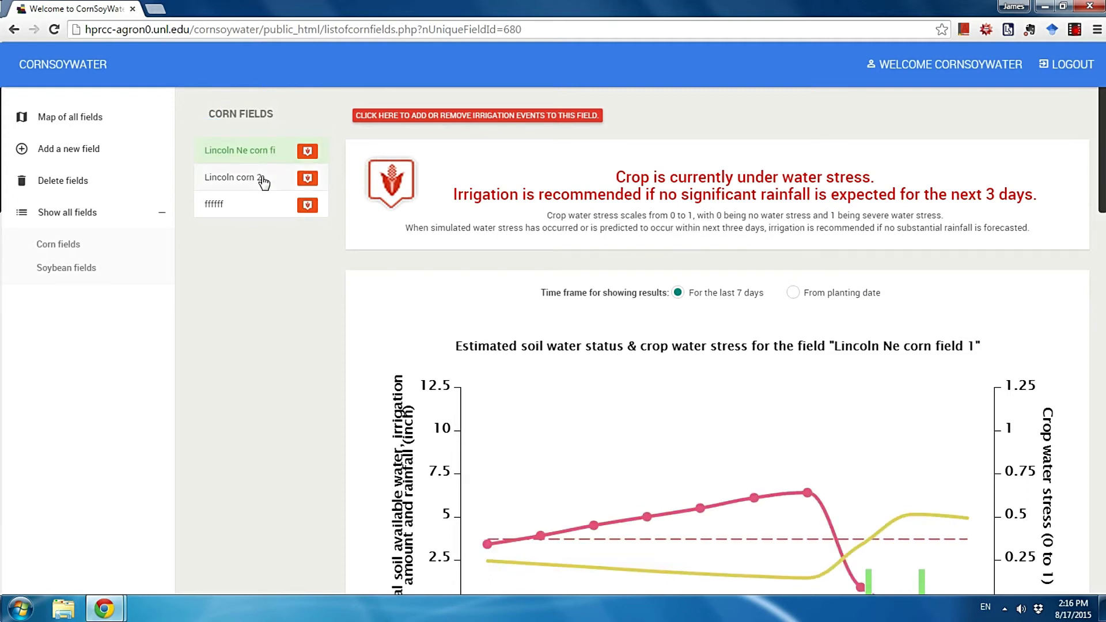
click(263, 182)
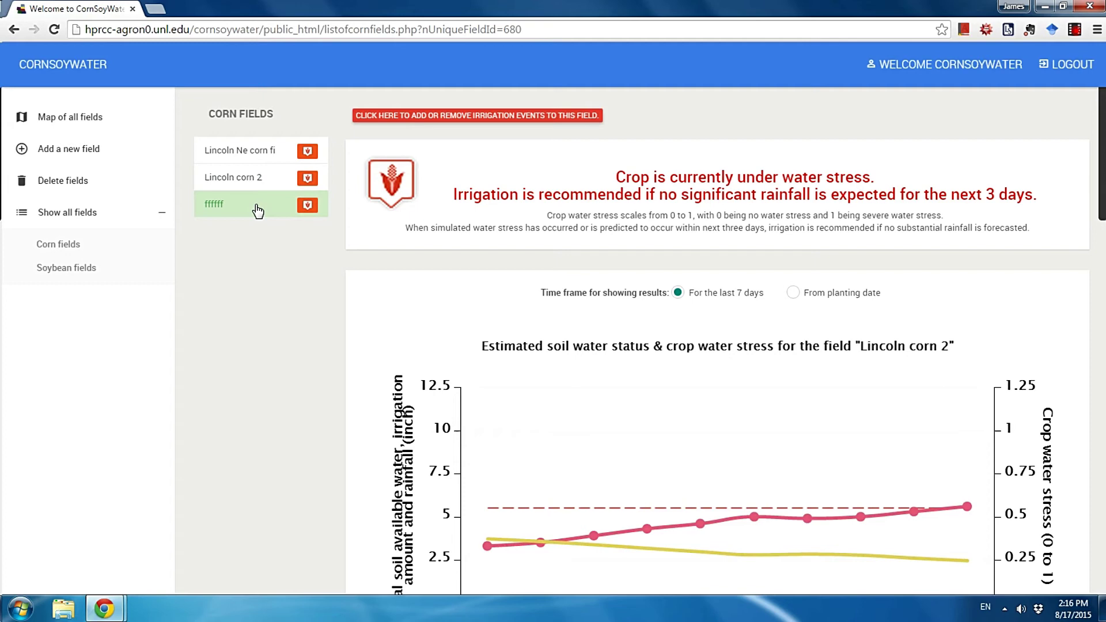
click(259, 210)
Switch to the soybean field list and view North Platte corn, then Mead soy 1
click(72, 272)
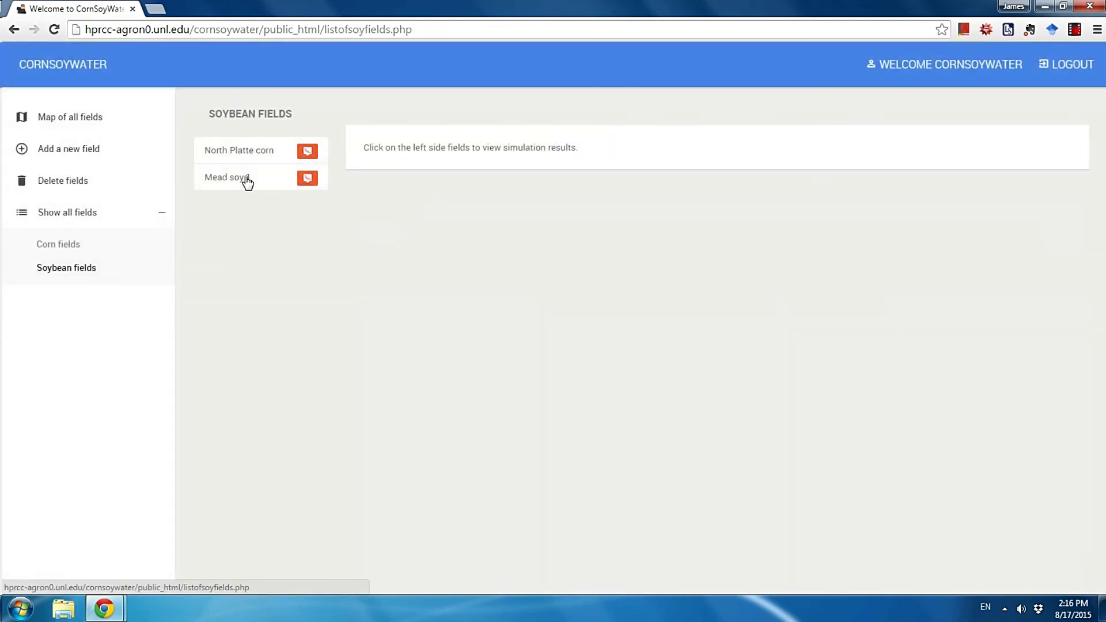
click(245, 157)
click(248, 179)
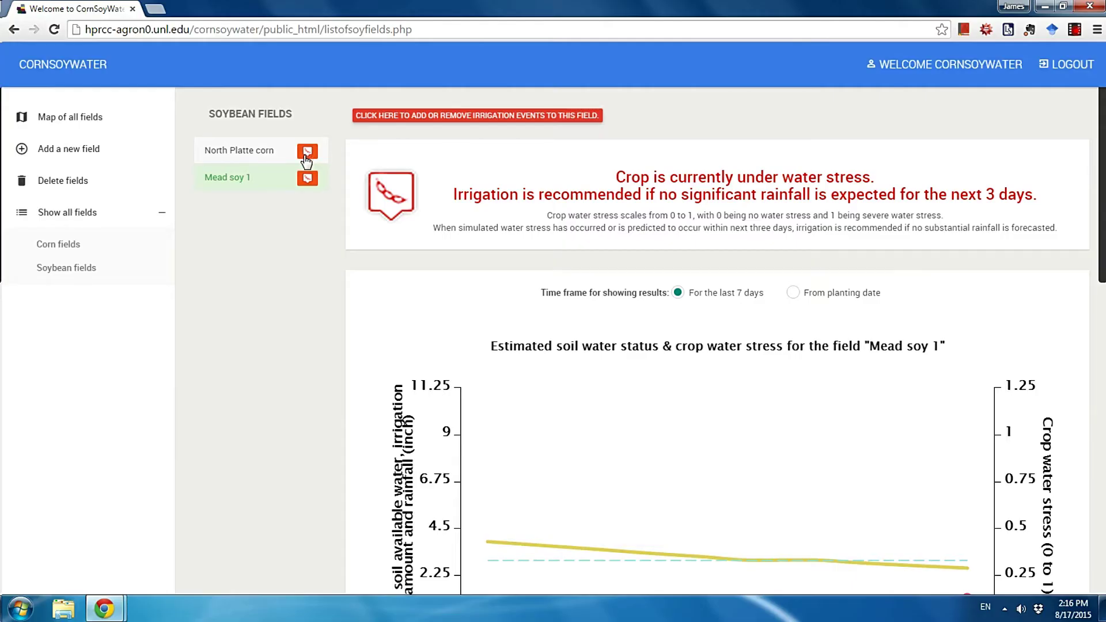
scroll(306, 171, down, 1)
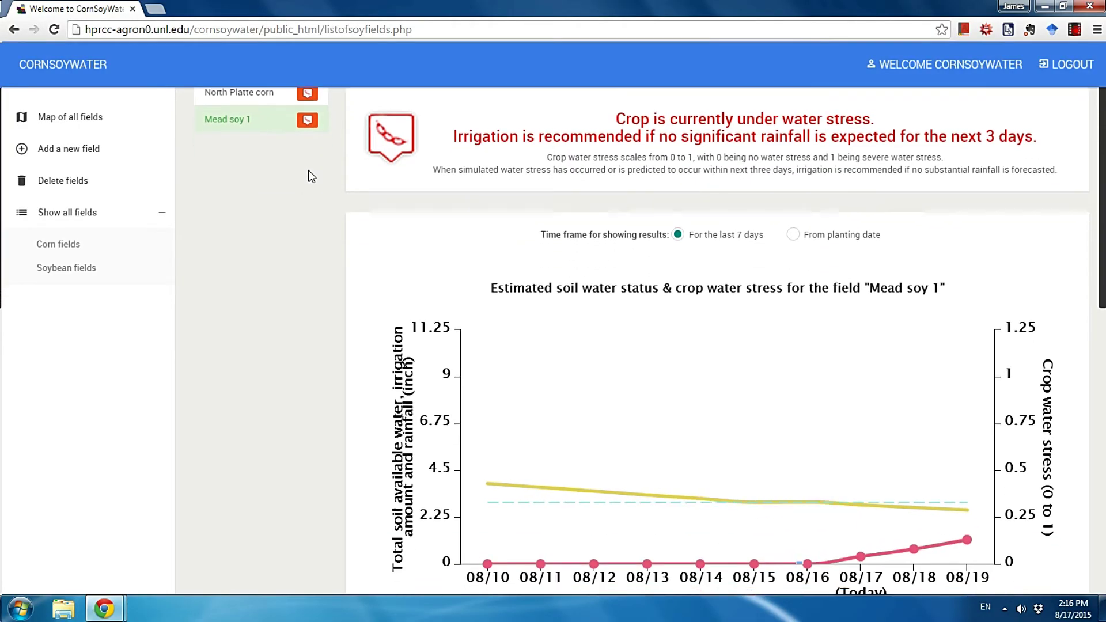
scroll(308, 173, up, 1)
click(74, 119)
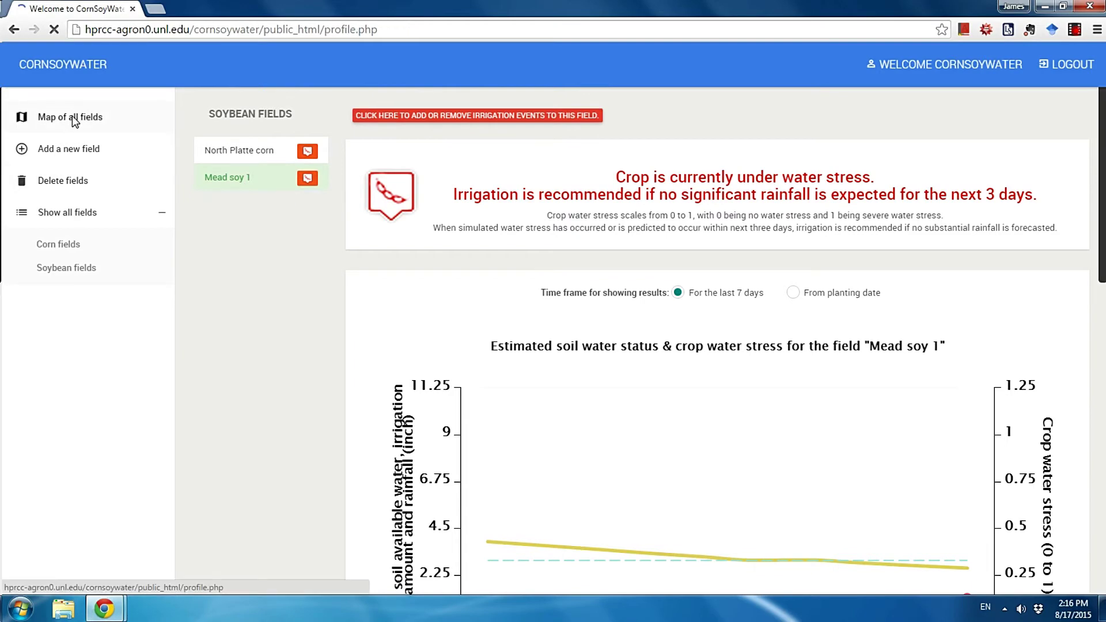
Zoom the satellite map to show every corn and soybean field marker in Nebraska
scroll(632, 334, up, 1)
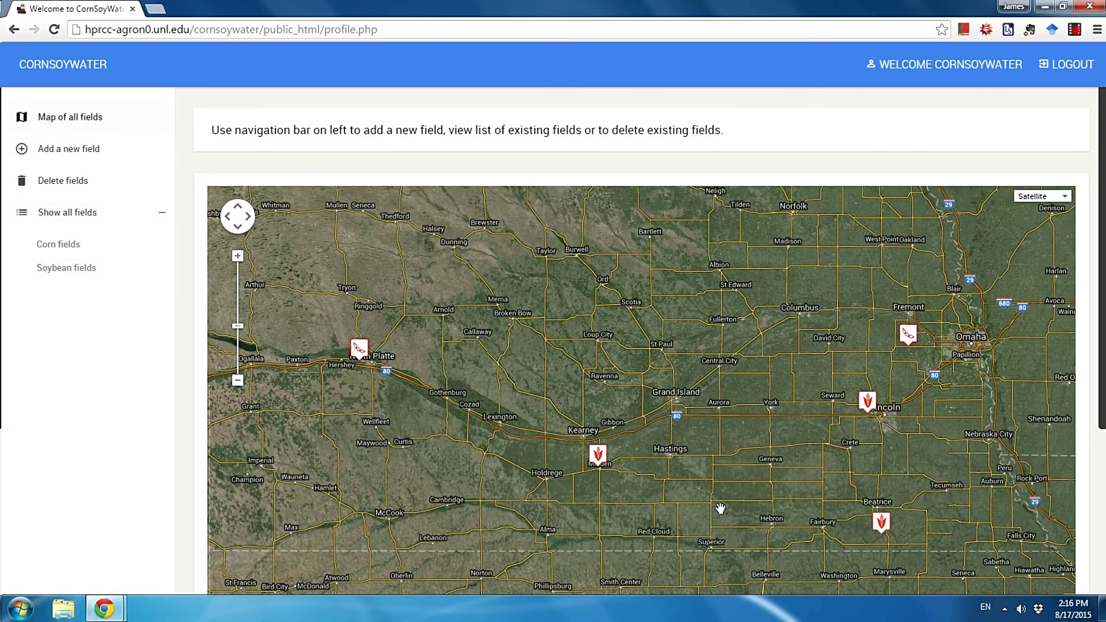